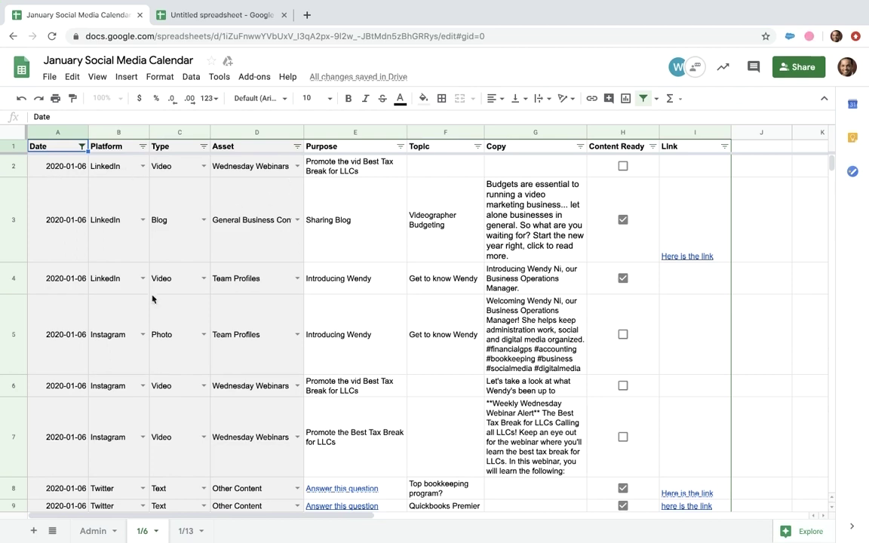
Try the date picker and Platform dropdown in row 3, switching the platform to YouTube and back to LinkedIn
double_click(62, 206)
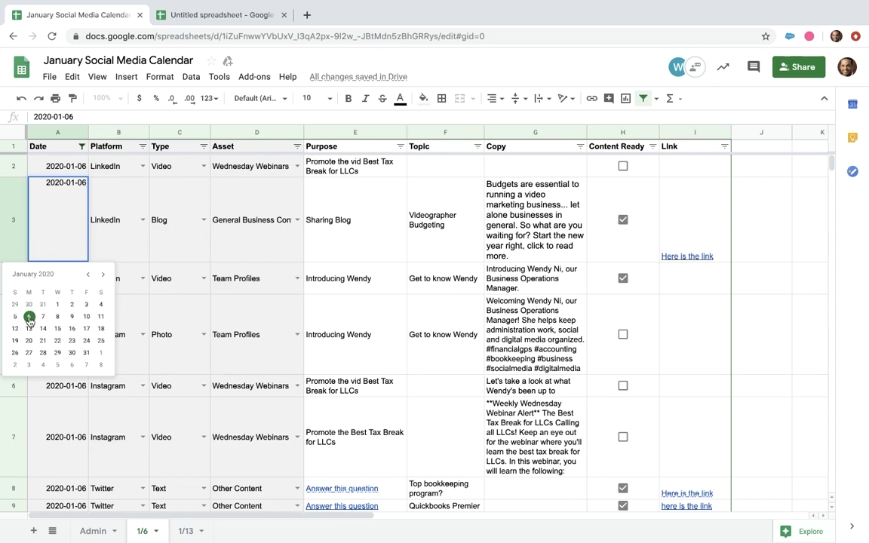
click(121, 207)
double_click(121, 209)
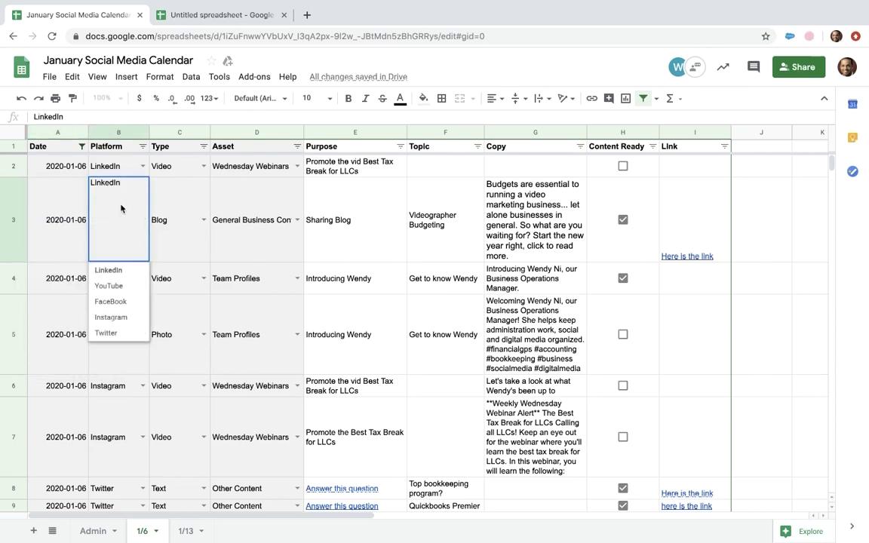
click(110, 286)
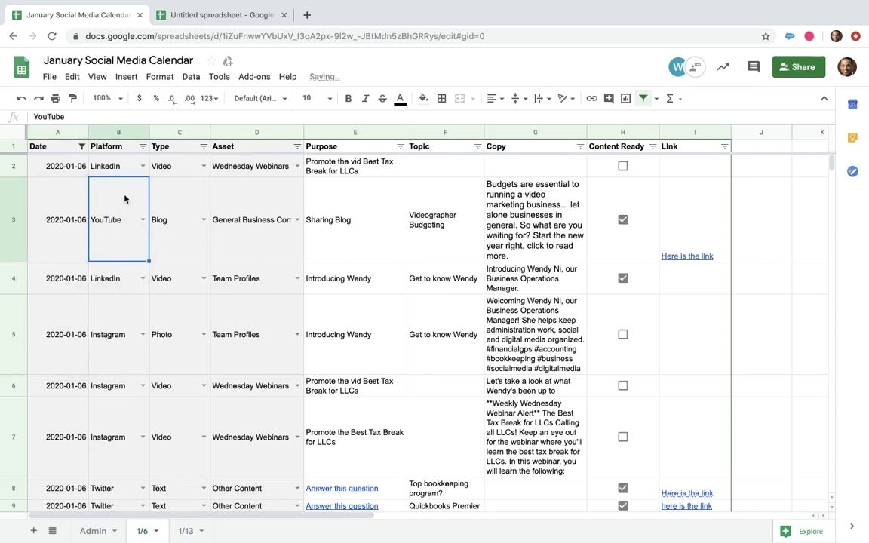
double_click(131, 219)
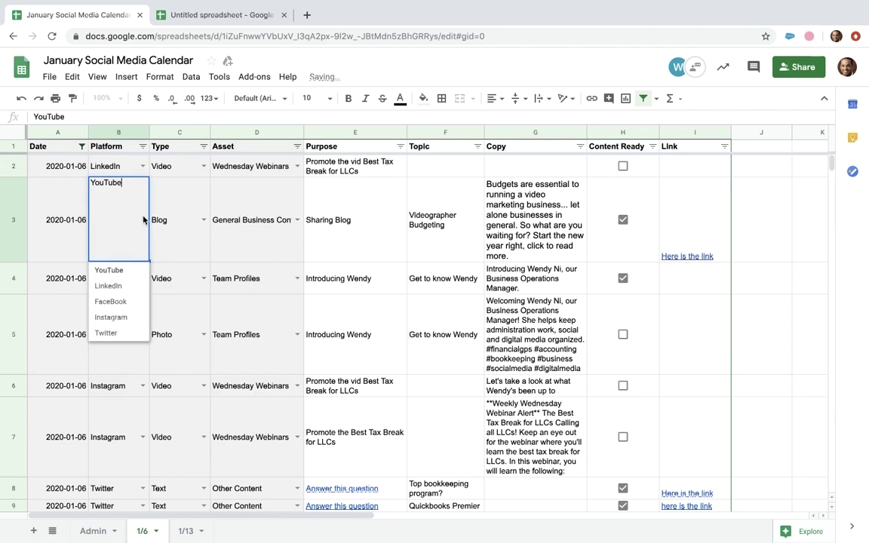
click(109, 283)
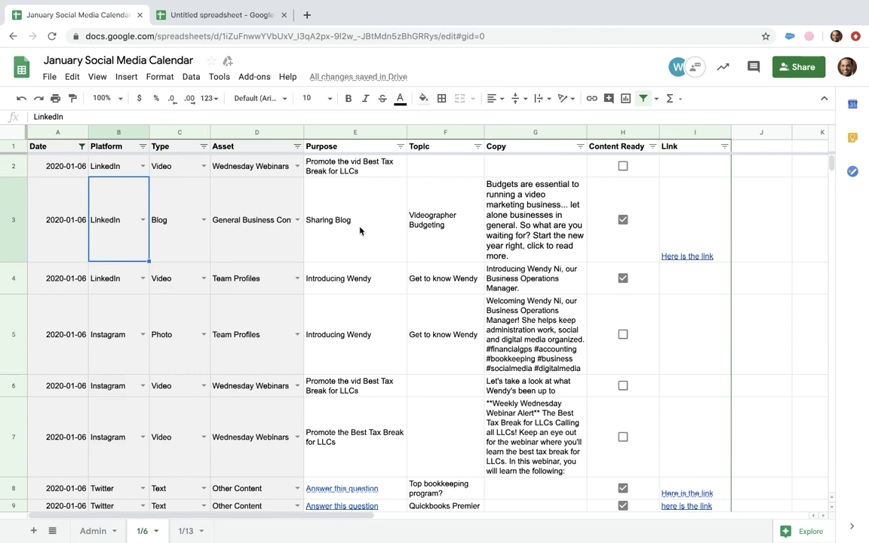
Switch to the untitled spreadsheet and enter the headers Date in A1 and Platform in B1
click(226, 17)
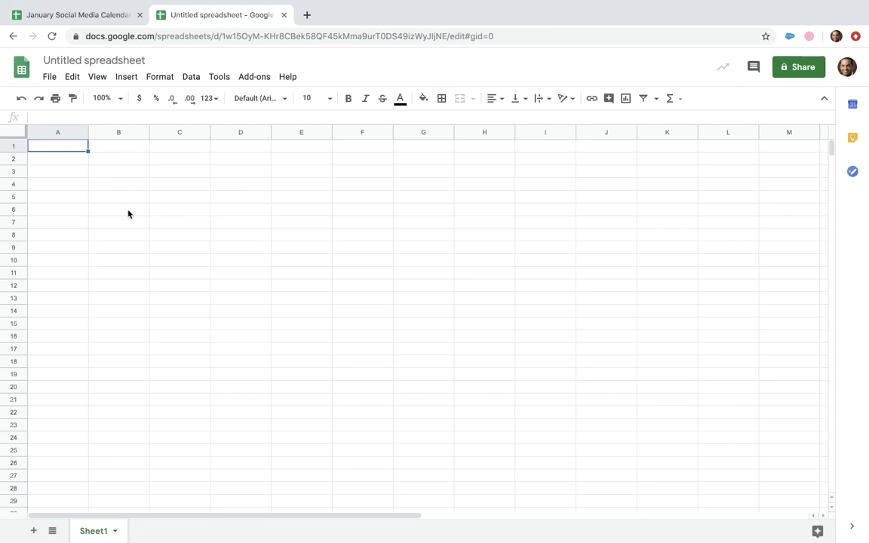
text(Date)
key(Tab)
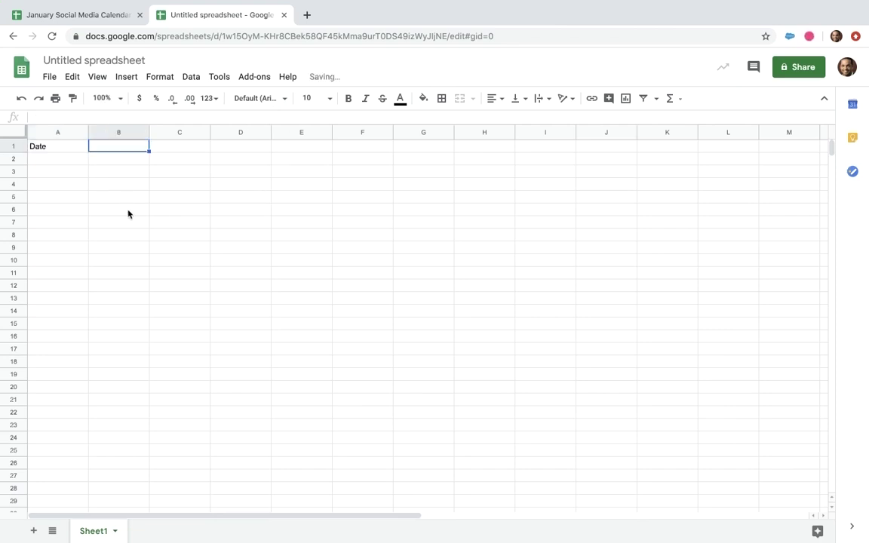
text(Pla)
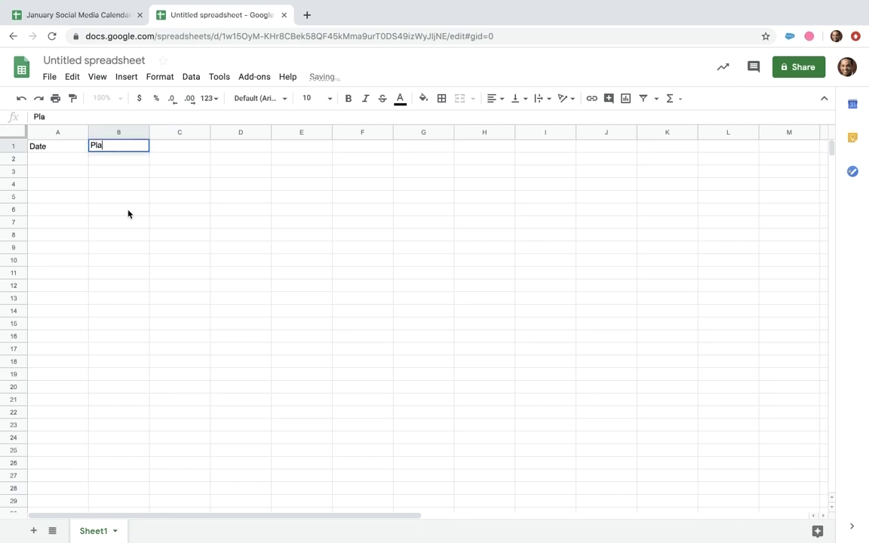
text(tform)
key(Tab)
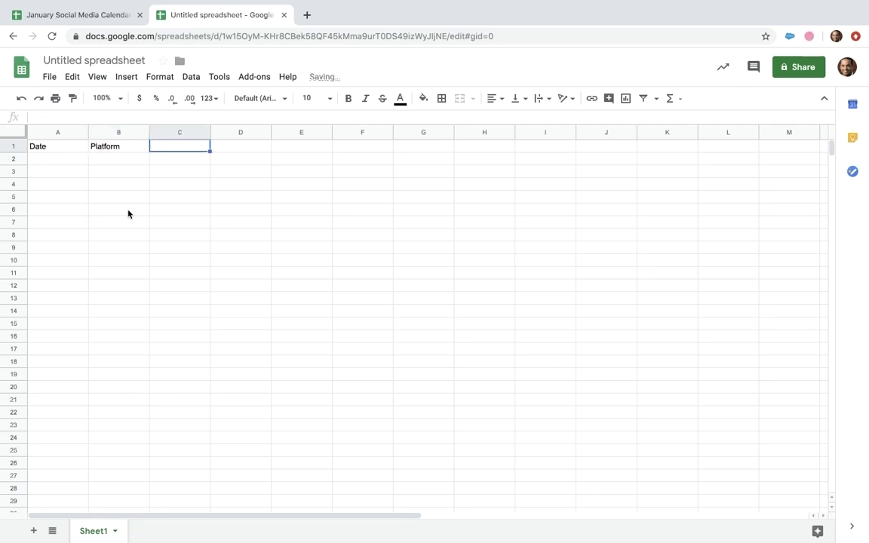
Enter the headers Content Type in C1 and Asset in D1
text(Cont)
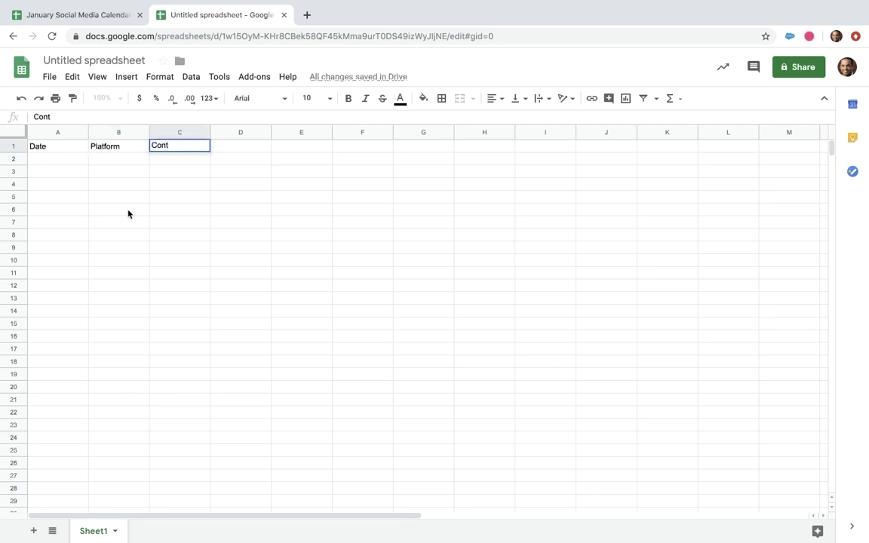
text(ent Typ)
key(BackSpace)
key(BackSpace)
text(ype)
key(Tab)
text(As)
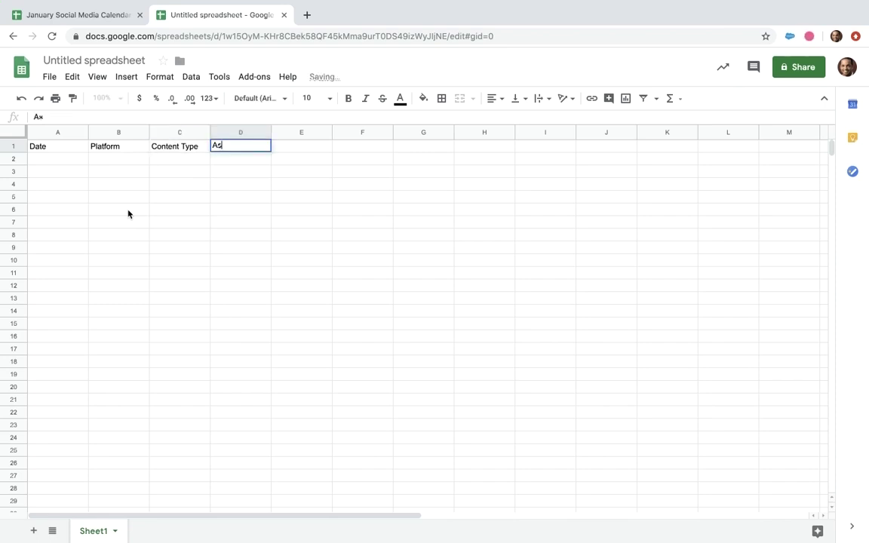
text(set)
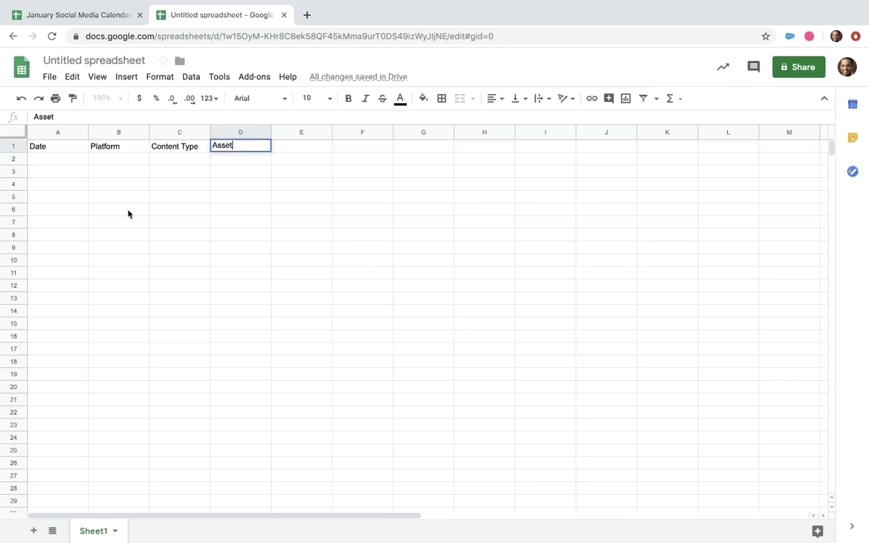
key(Tab)
Enter the headers Purpose in E1 and Topic in F1
text(Purp)
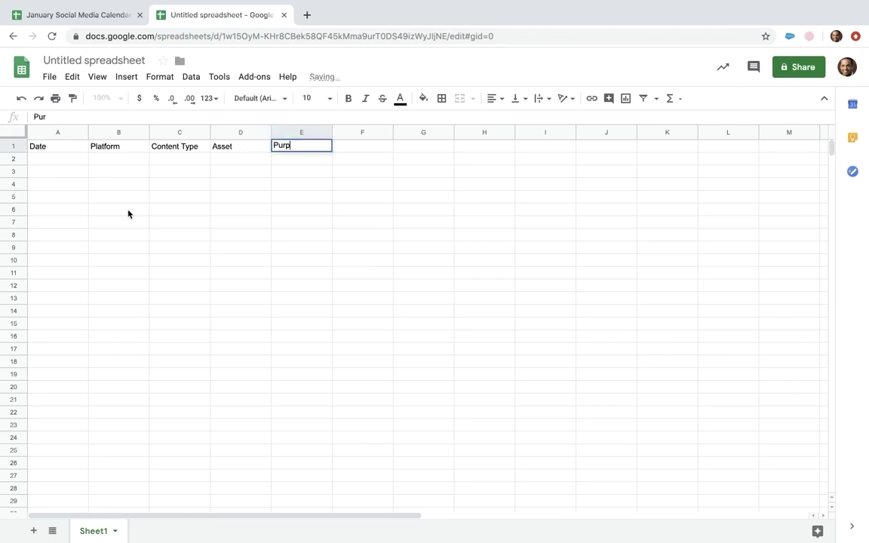
text(ose)
key(Tab)
text(T)
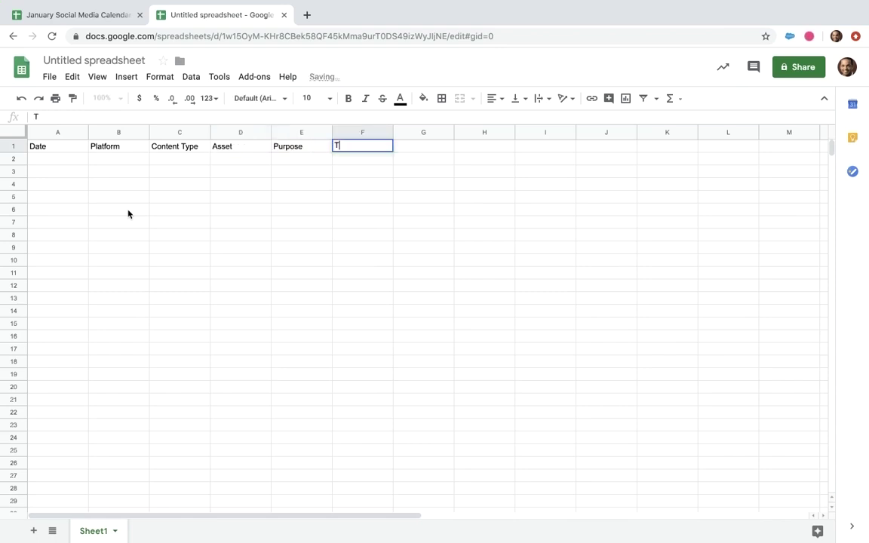
text(opic)
key(Tab)
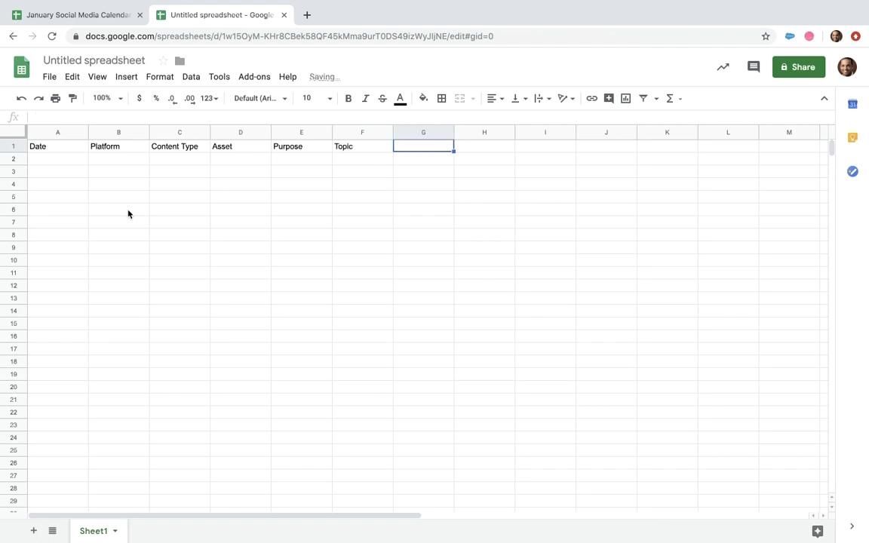
Enter the headers "Content Ready ?" in G1 and "Post Link" in H1
text(Conte)
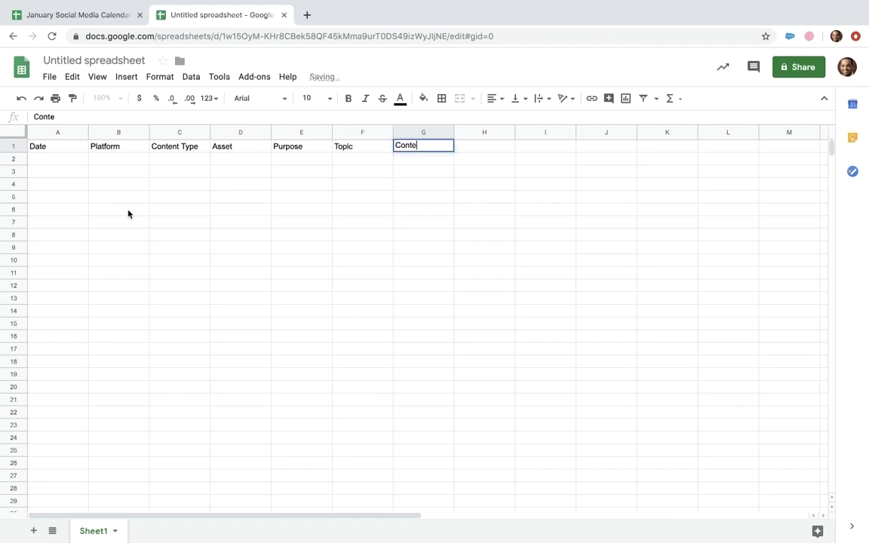
text(nt Ready)
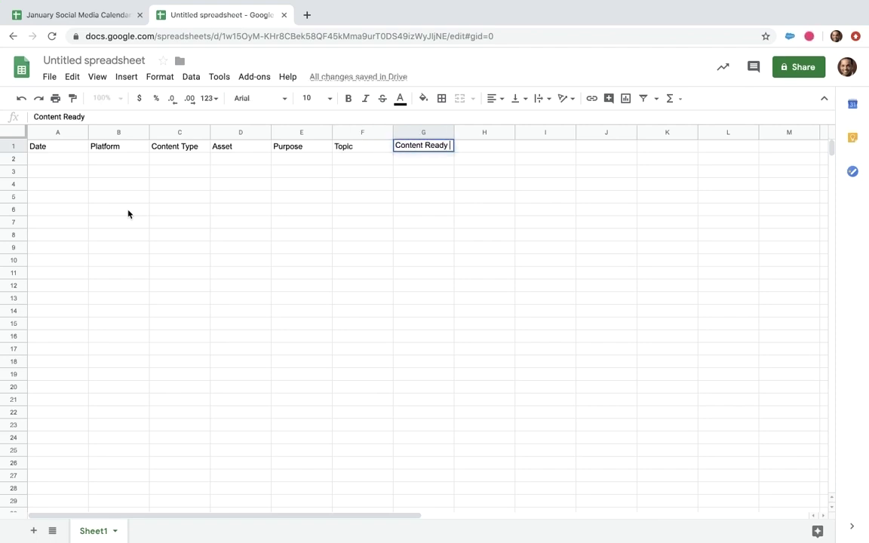
text( ?)
key(Tab)
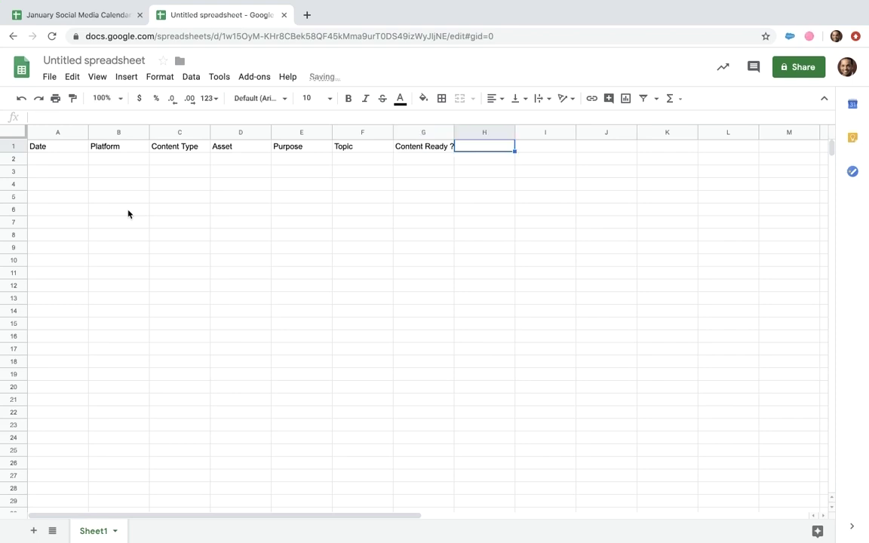
text(H)
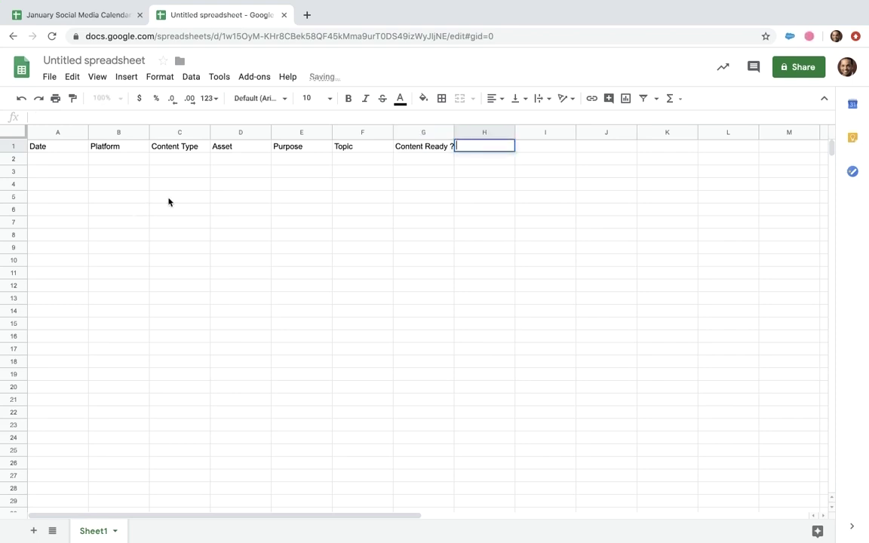
text(Post Lin)
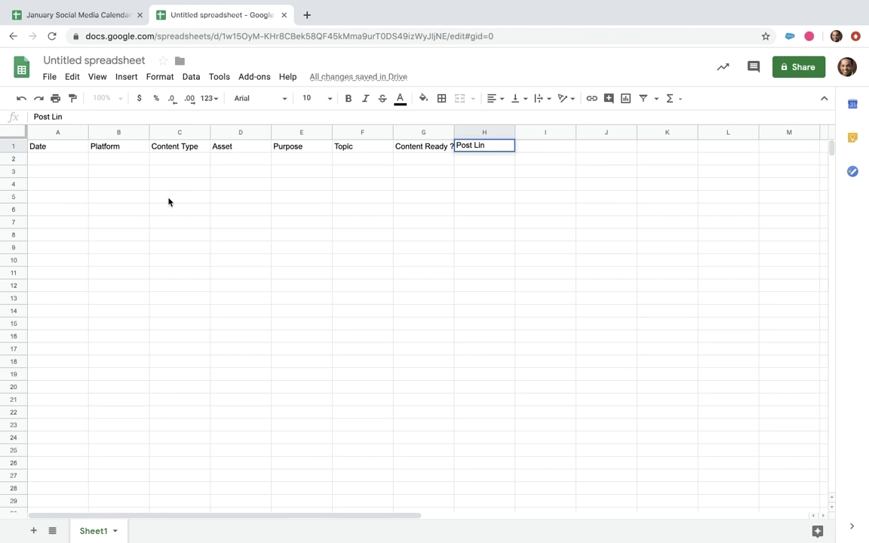
text(k)
key(Return)
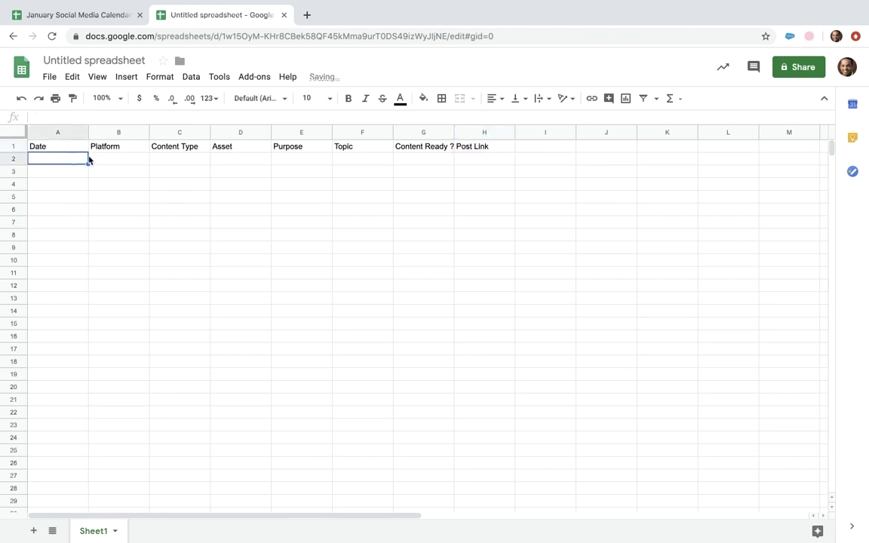
Apply data validation to the whole Date column with the criteria Date, is valid date
click(57, 134)
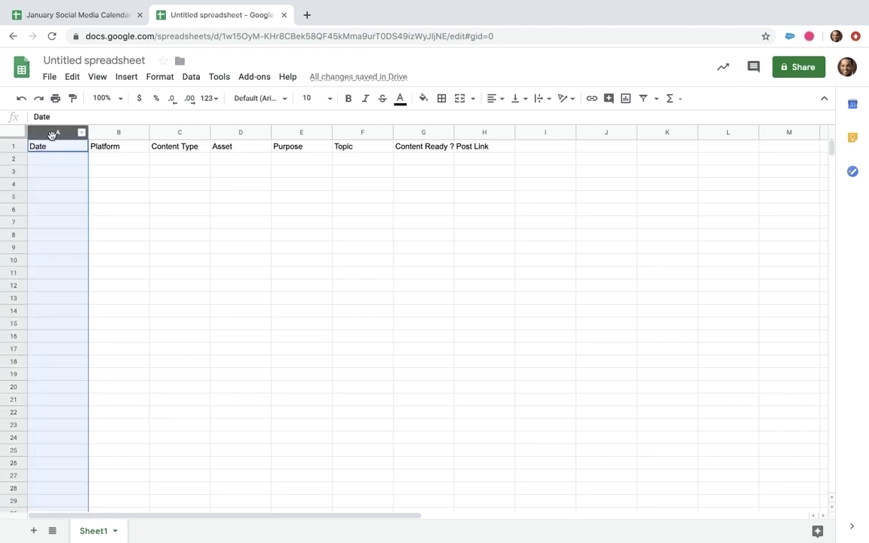
right_click(51, 134)
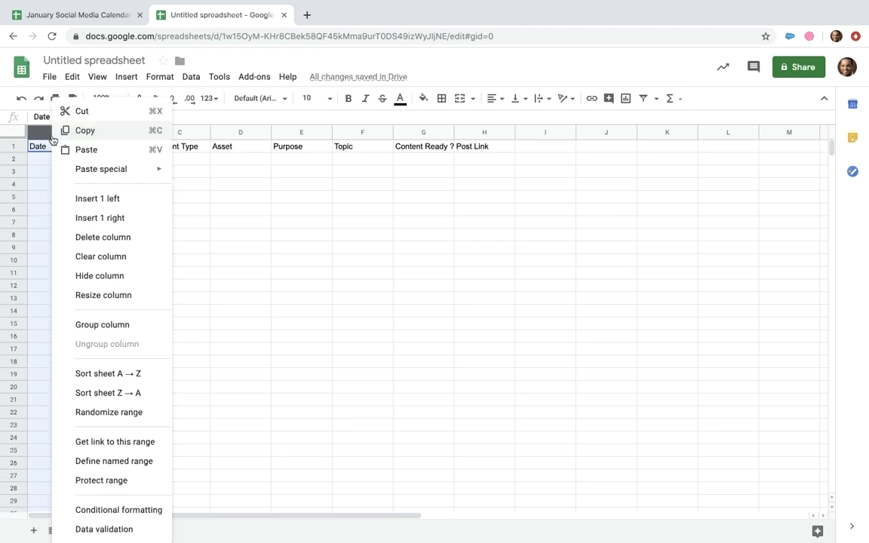
click(96, 530)
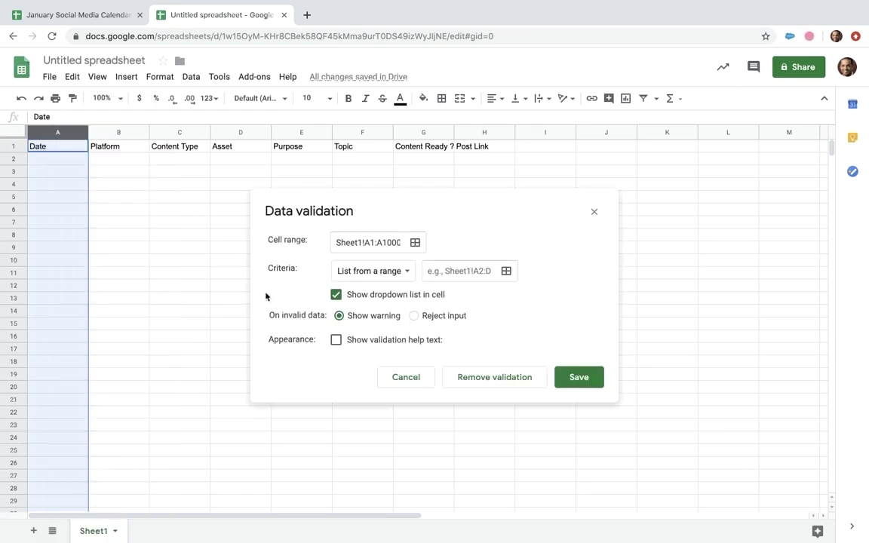
click(362, 272)
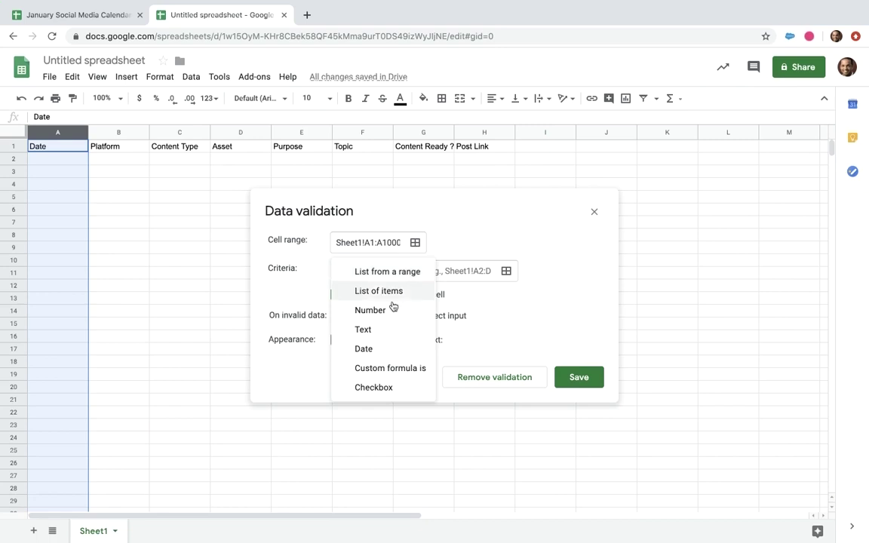
click(361, 351)
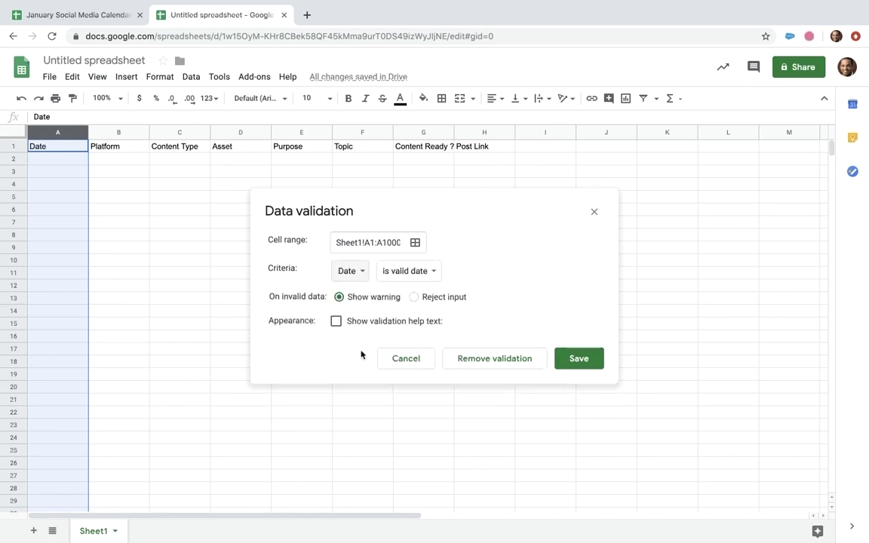
click(589, 360)
Pick January 27, 2020 from the calendar as the date in A2
click(64, 184)
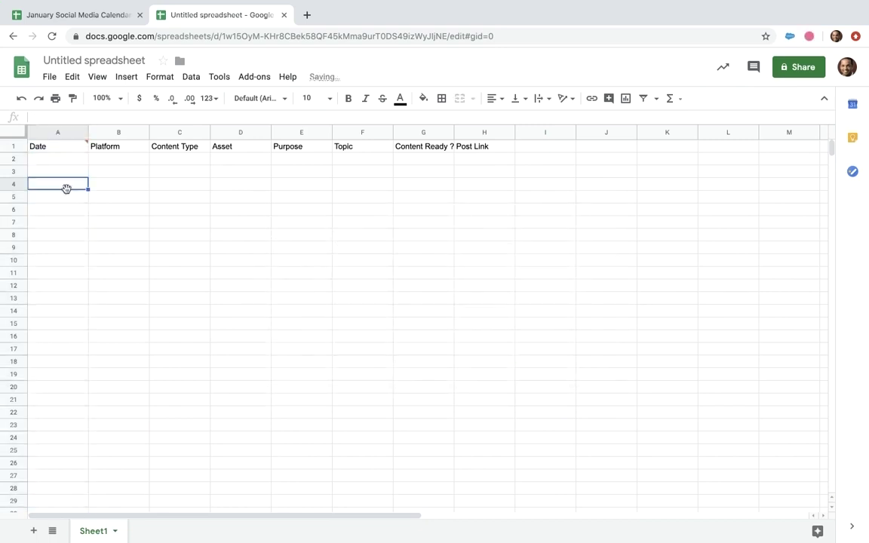
double_click(54, 159)
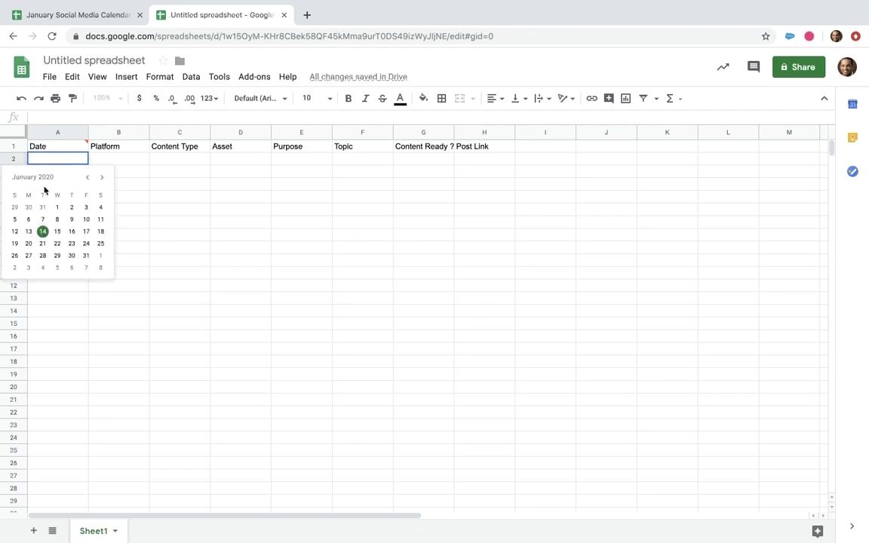
click(28, 255)
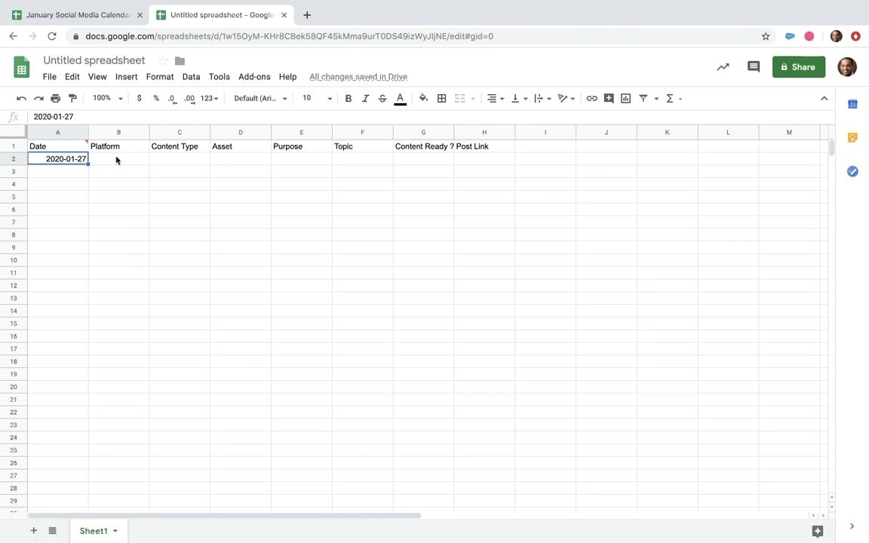
Add a second sheet to the spreadsheet and name it Admin
click(32, 532)
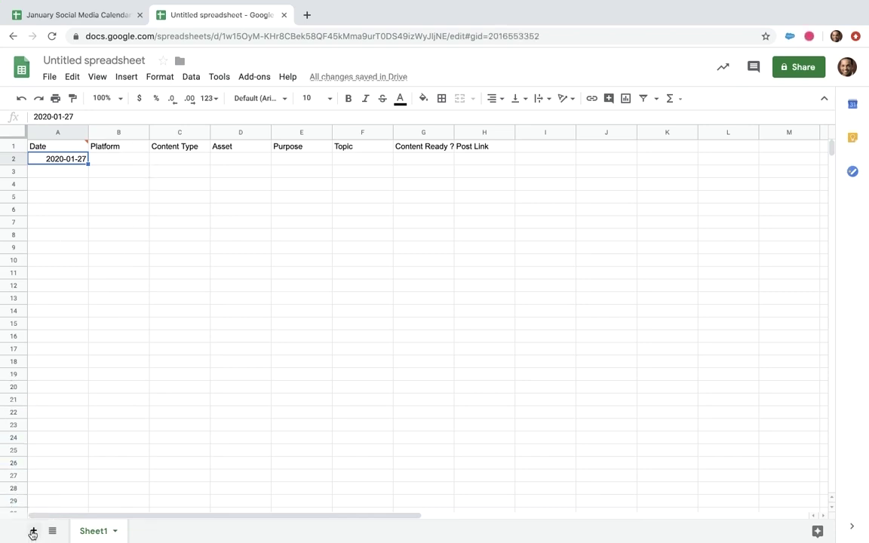
double_click(150, 531)
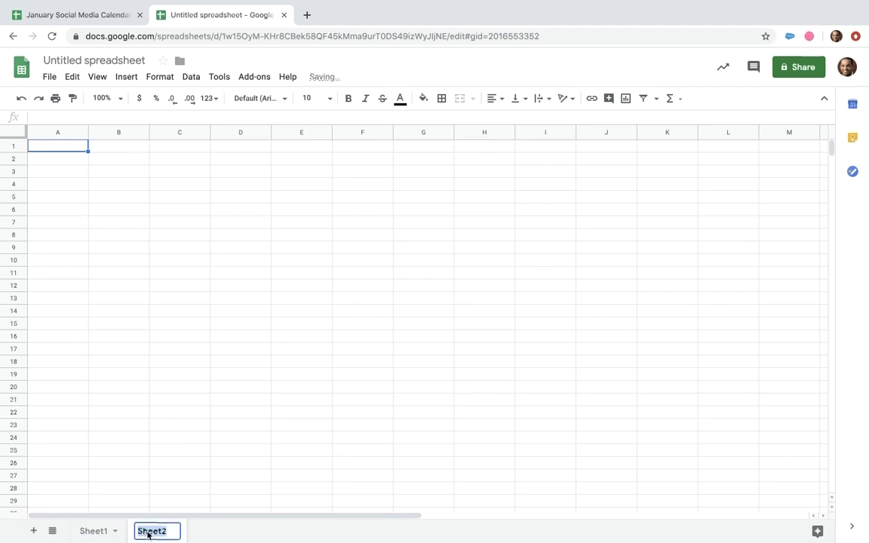
text(Admin)
click(163, 273)
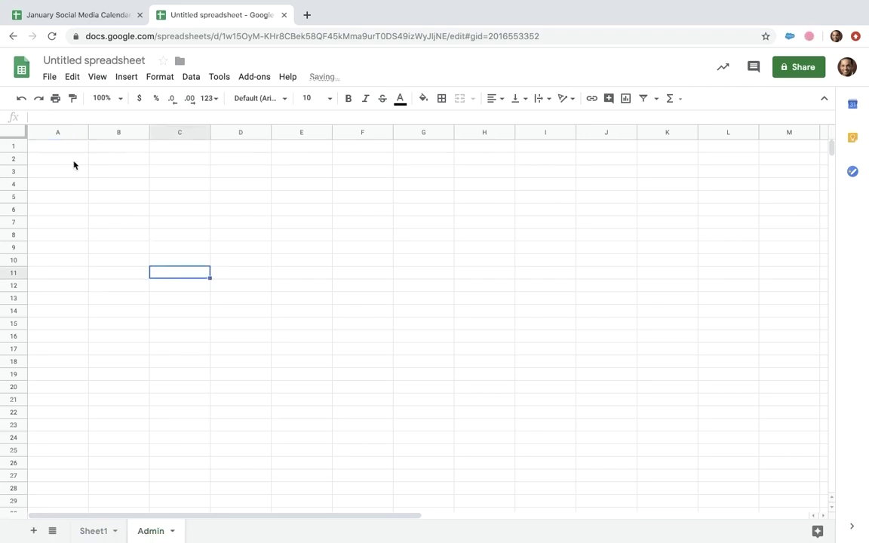
Enter the header "Platform" in A1 of the Admin sheet, with LinkedIN and YouTube below it in A2 and A3
click(56, 147)
text(Platfo)
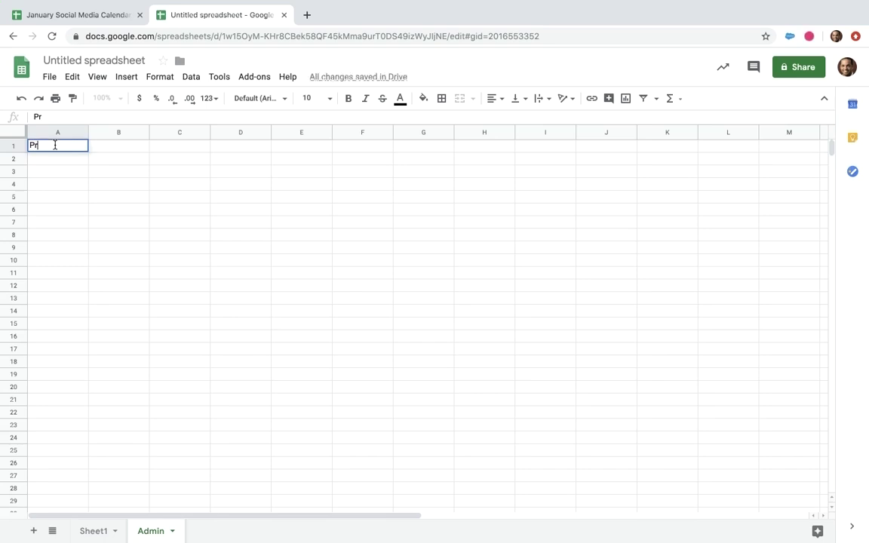
text(r)
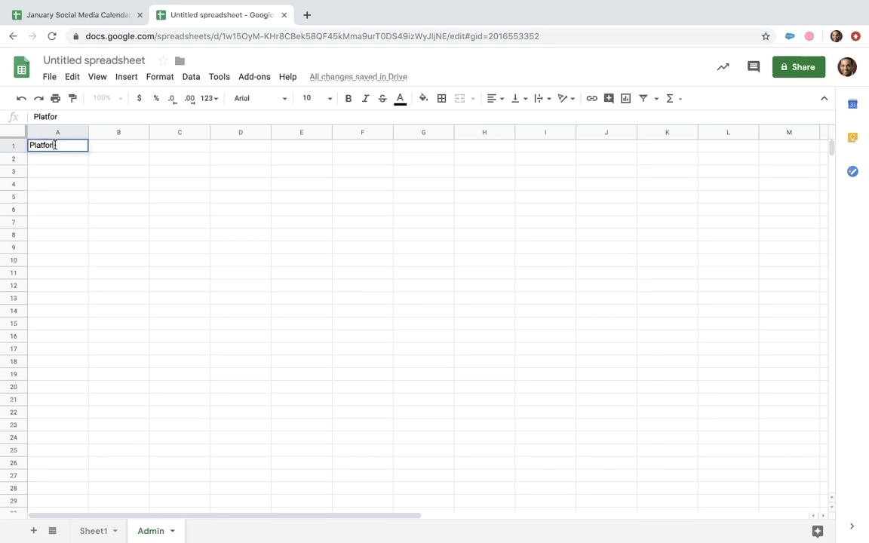
text(m)
key(Return)
text(LinkedIN)
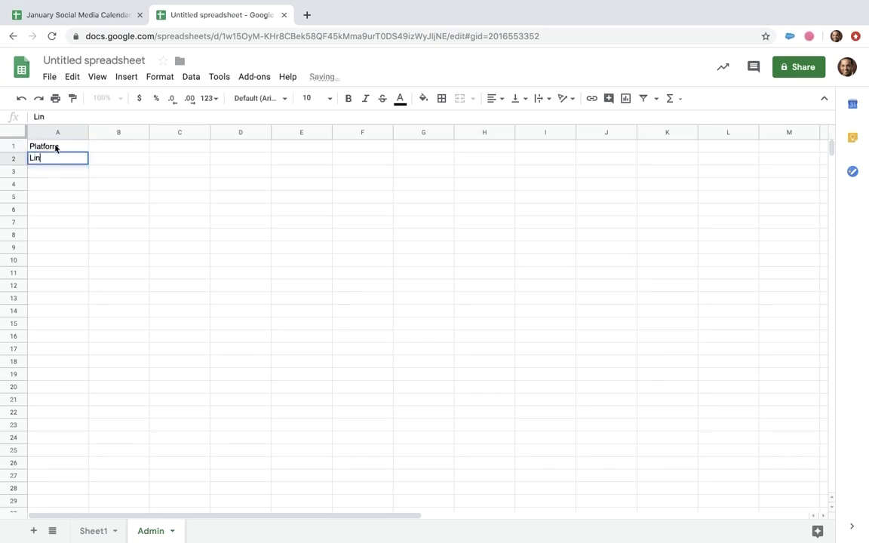
key(Return)
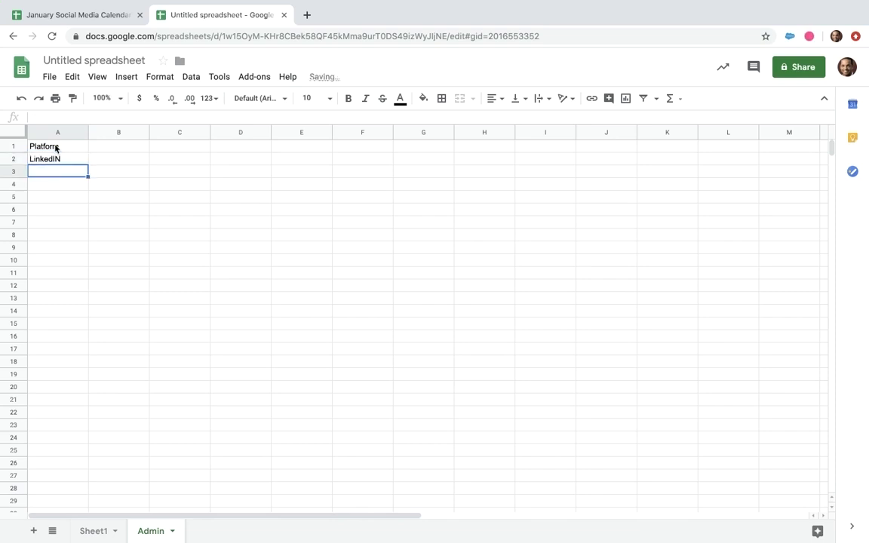
text(YouTube)
key(Return)
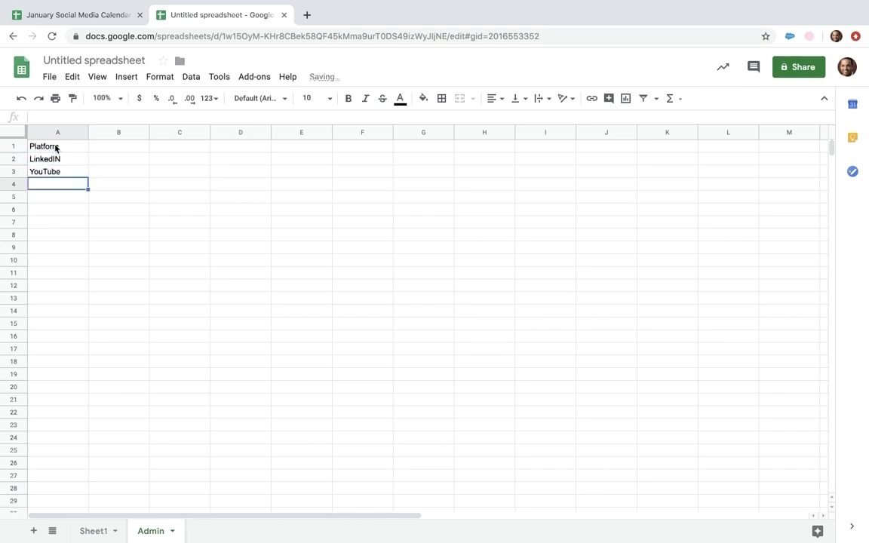
Add FaceBook, Instagram and TikTok to the platform list in A4:A6, and return to Sheet1
text(FaceBook)
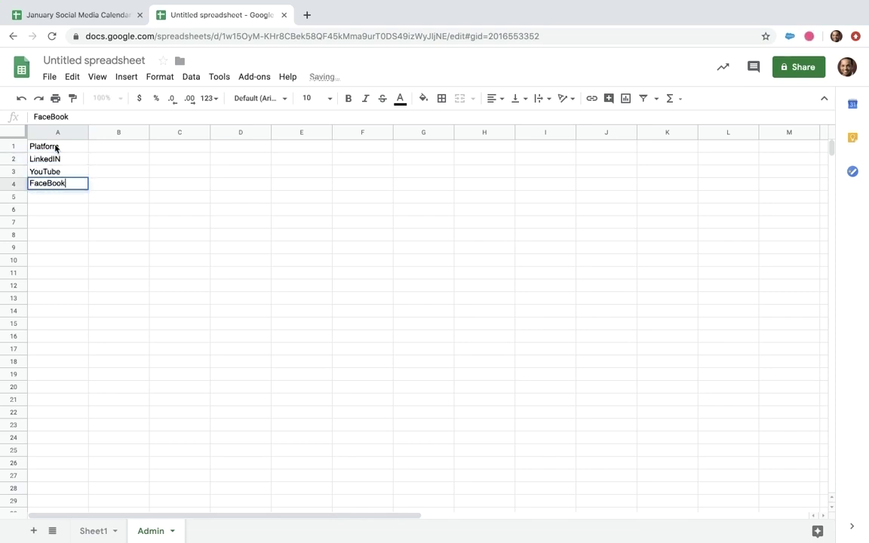
key(Return)
text(Insta)
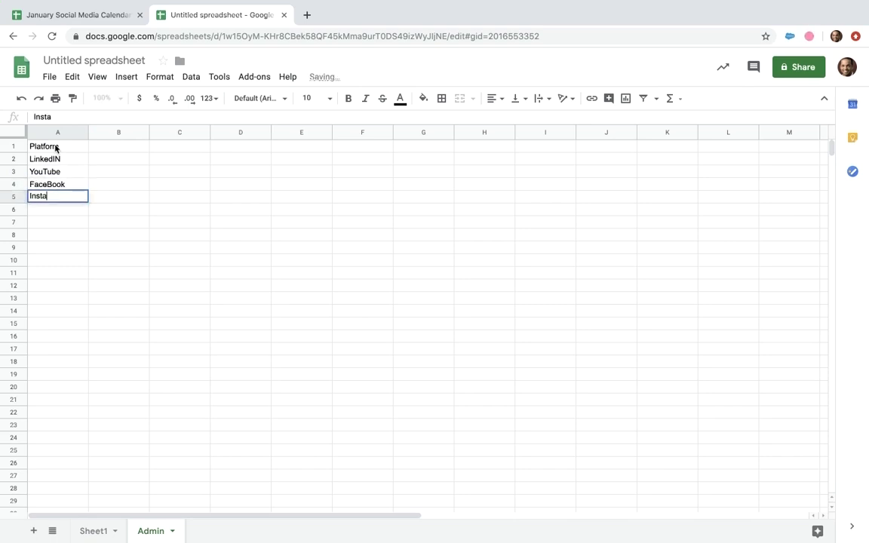
text(gram)
key(Return)
text(Ti)
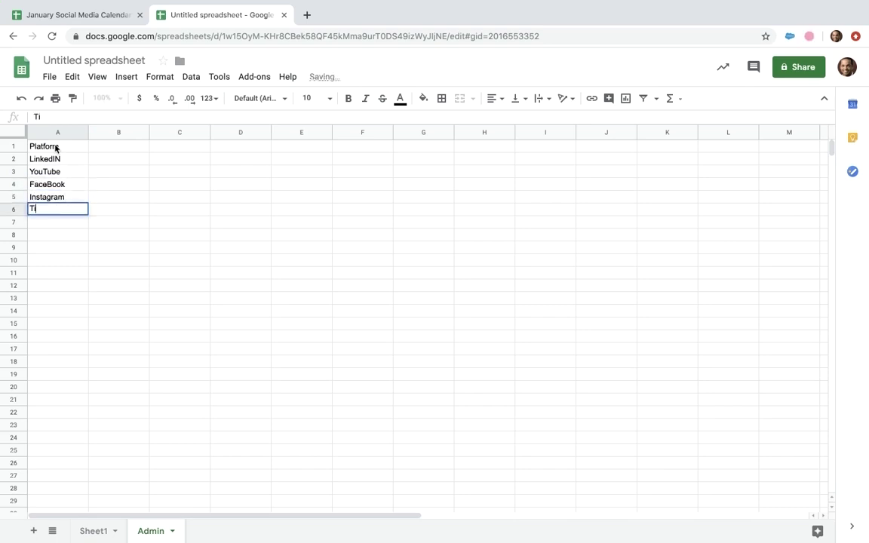
text(kTok)
key(Return)
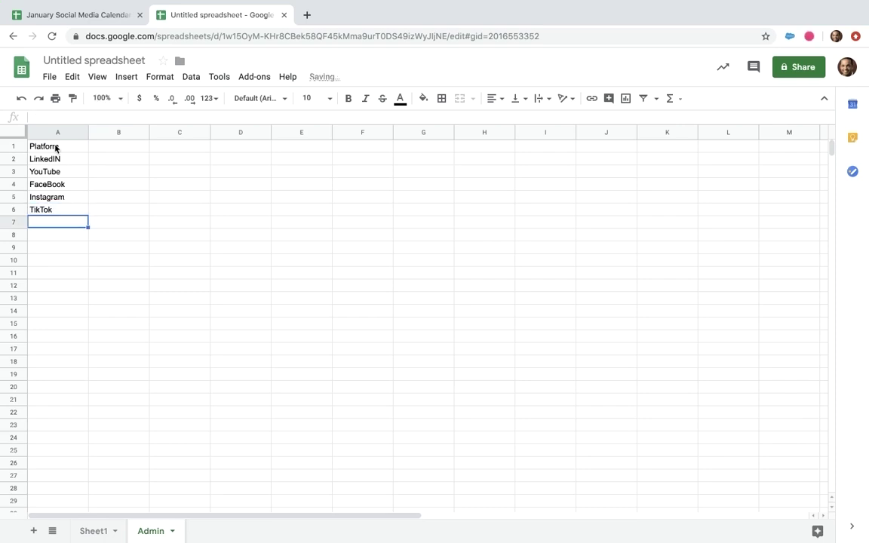
click(89, 530)
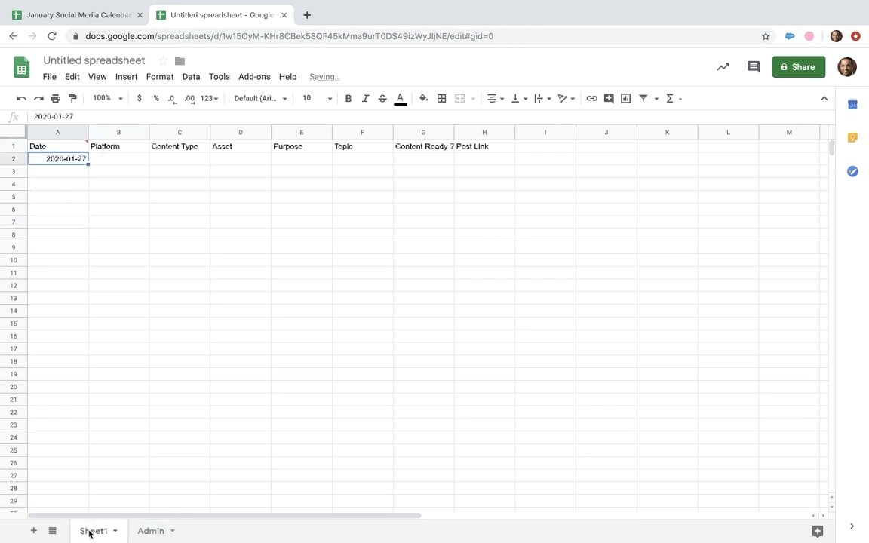
click(113, 162)
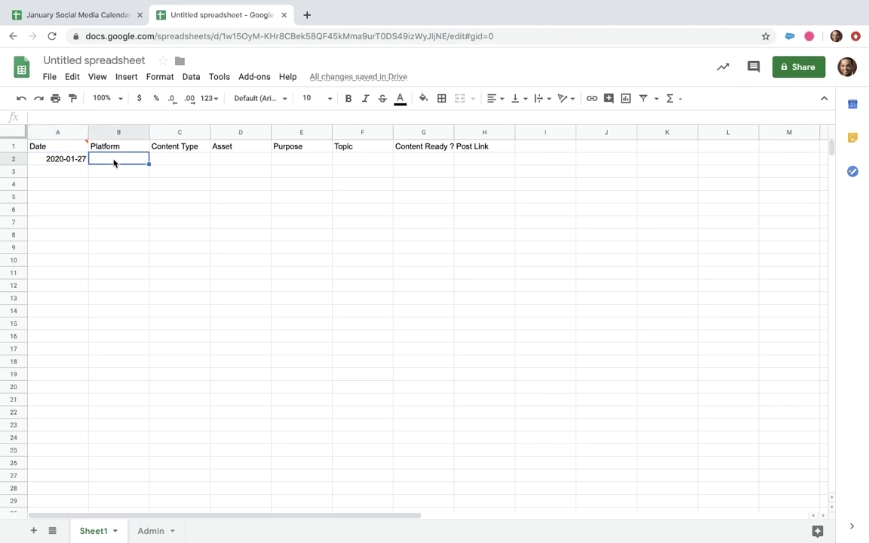
text(Linked)
key(BackSpace)
key(BackSpace)
key(BackSpace)
key(BackSpace)
key(BackSpace)
key(BackSpace)
Apply data validation to the whole Platform column of Sheet1 using List from a range with Admin!A2:A6
click(113, 132)
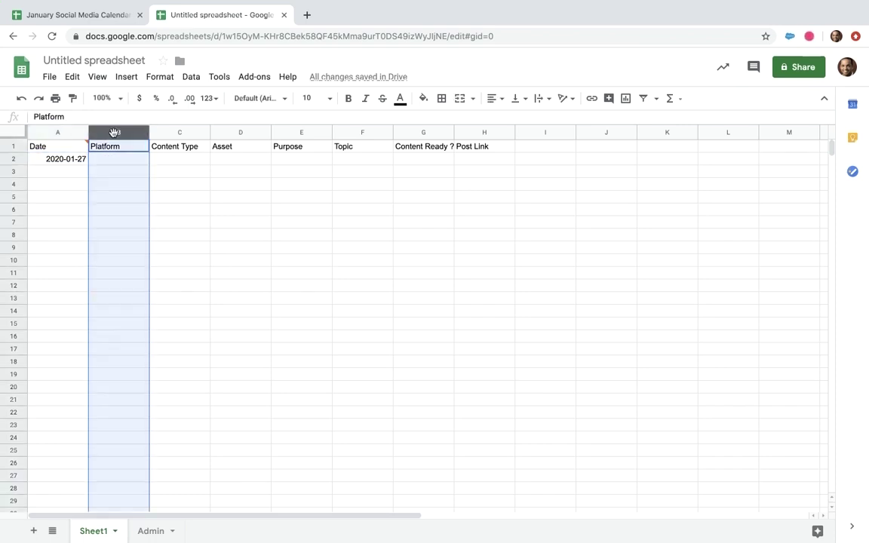
right_click(113, 133)
click(167, 527)
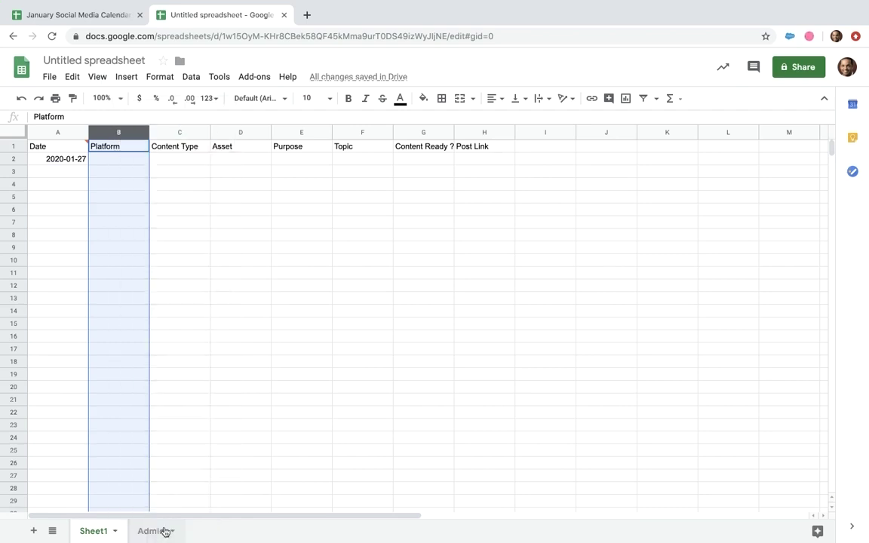
click(151, 530)
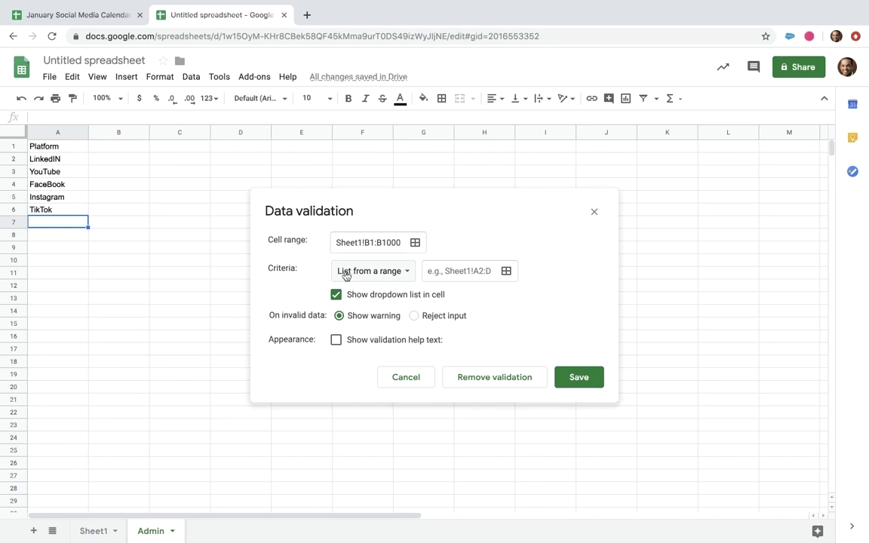
click(437, 270)
drag(59, 159, 72, 214)
click(426, 289)
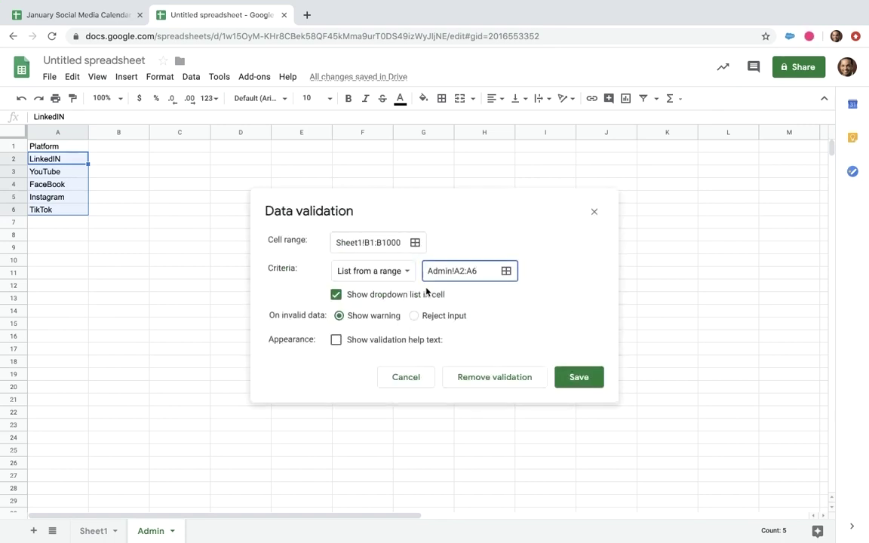
click(571, 379)
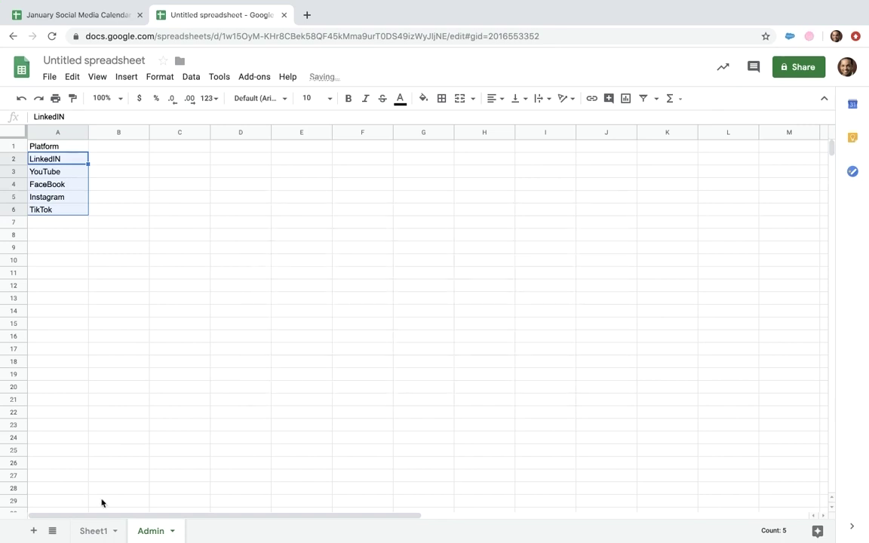
Return to Sheet1 and choose FaceBook from the dropdown list as the platform in B2
click(94, 530)
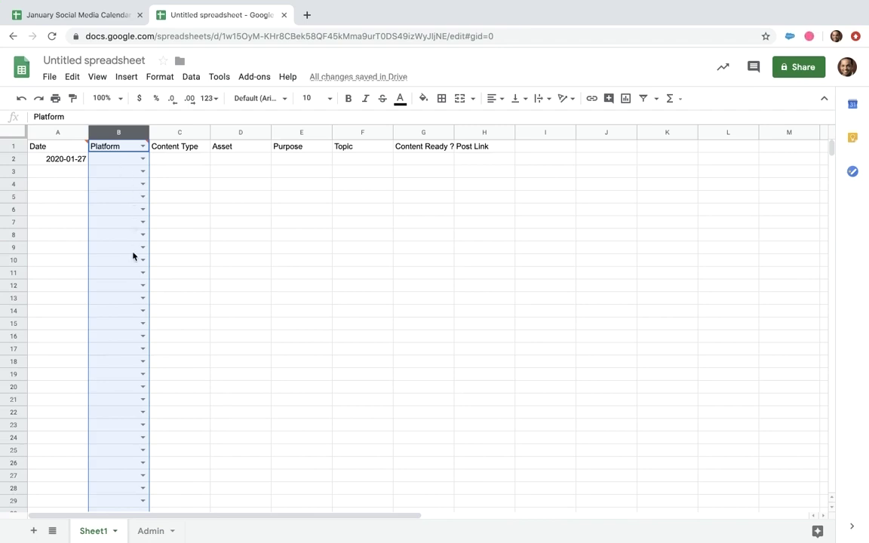
click(143, 158)
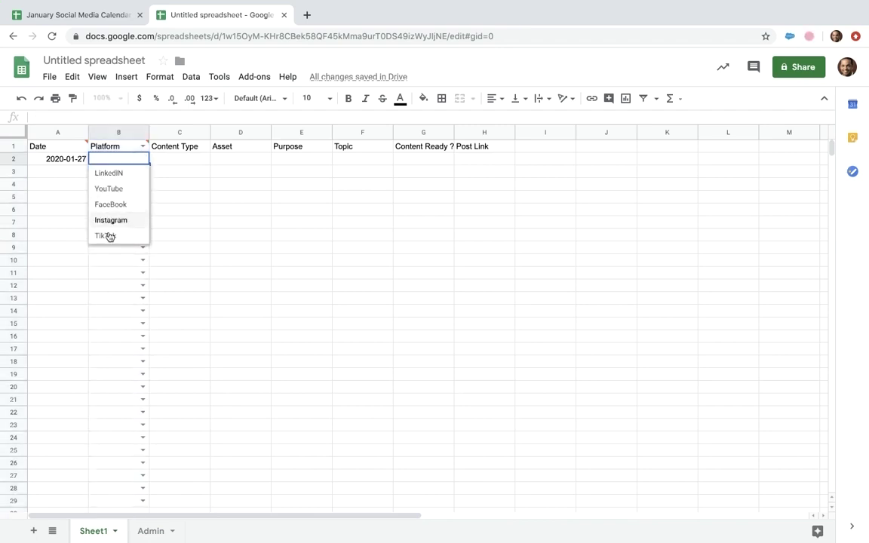
click(113, 204)
Enter the header "Content Type" in B1 of the Admin sheet and "Video" as its first option in B2
click(181, 147)
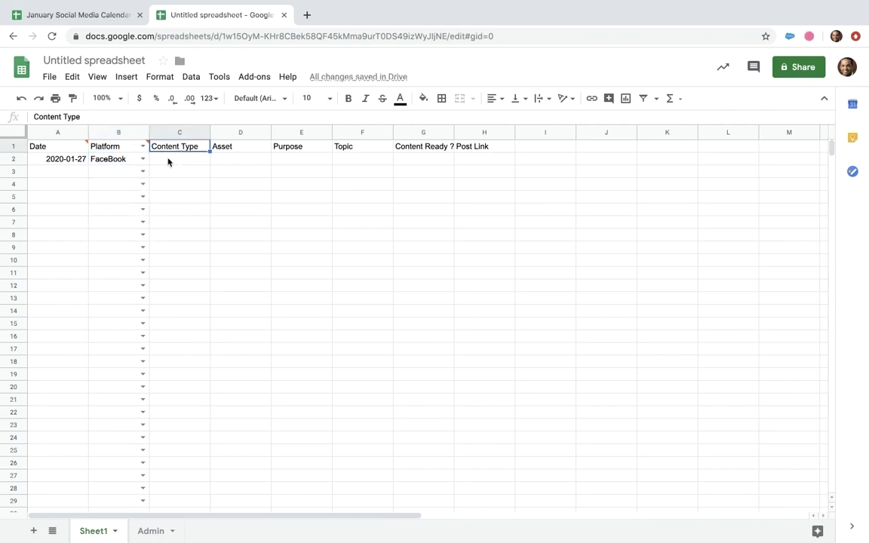
click(151, 531)
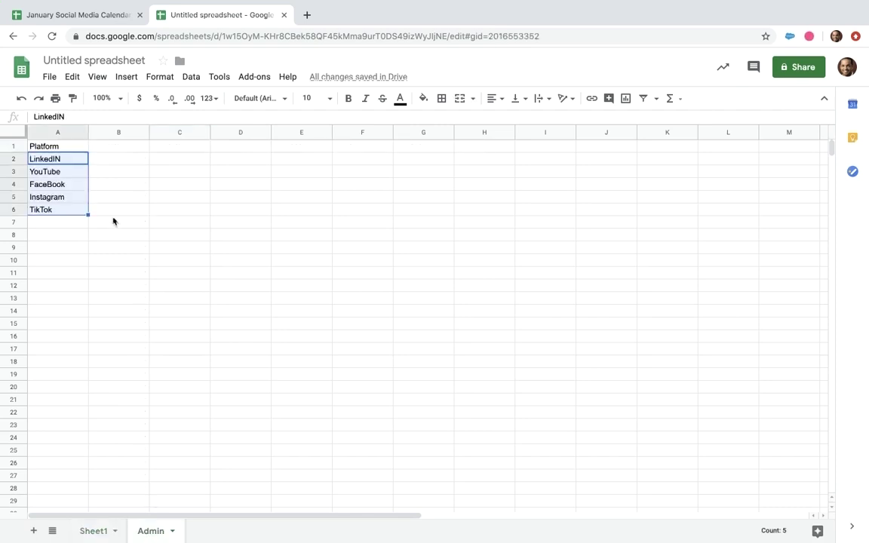
click(119, 150)
text(Cont)
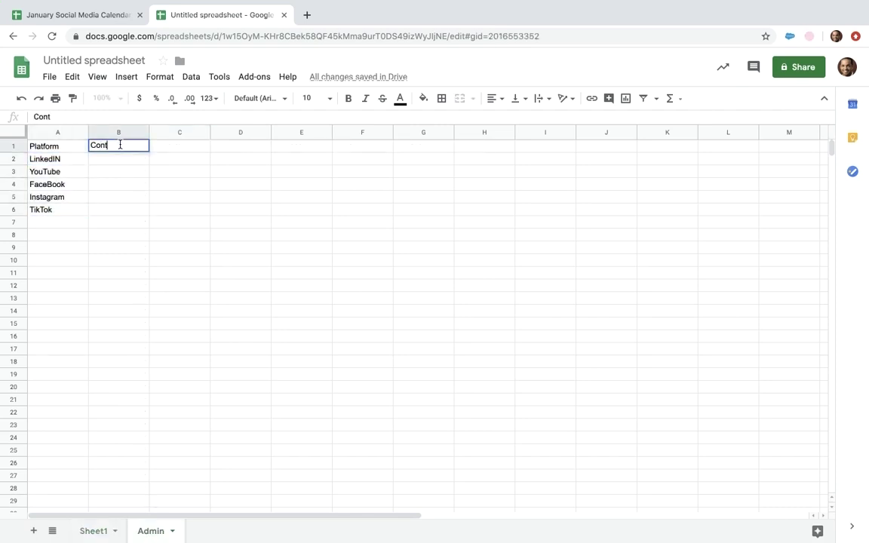
text(ent Type)
key(Return)
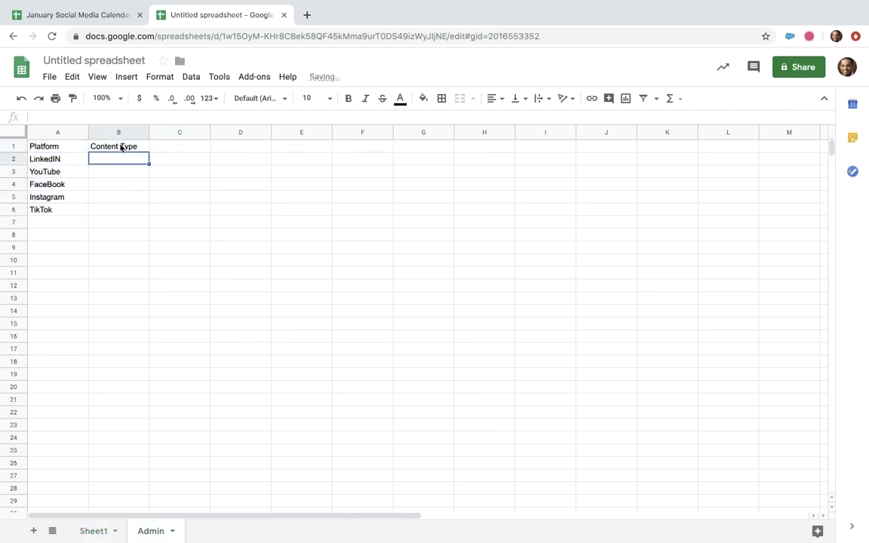
text(Video)
key(Return)
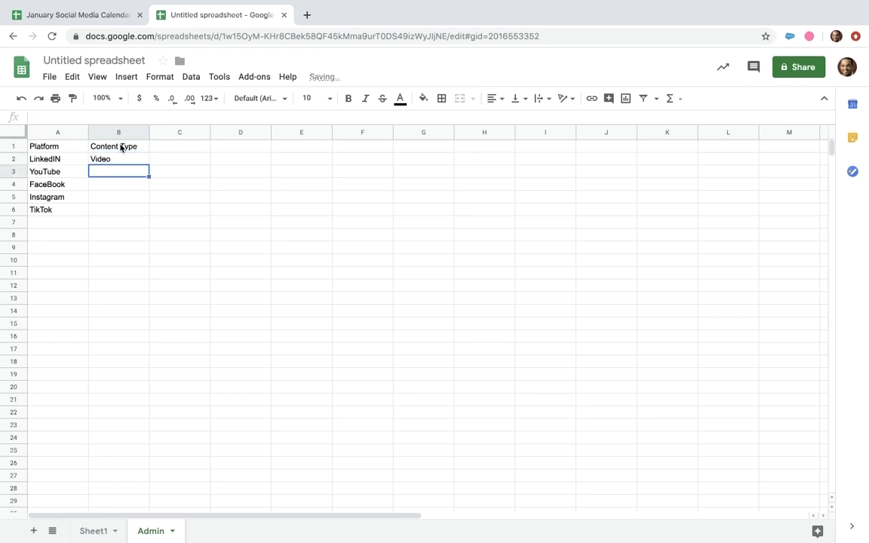
Add Photo, Audio and Article to the content type list in B3:B5
text(Photo)
key(Return)
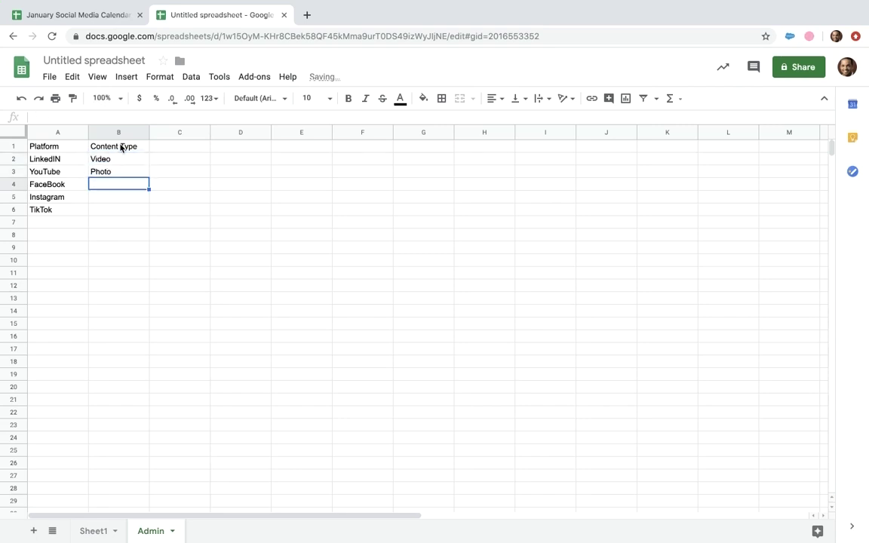
text(Audio)
key(Return)
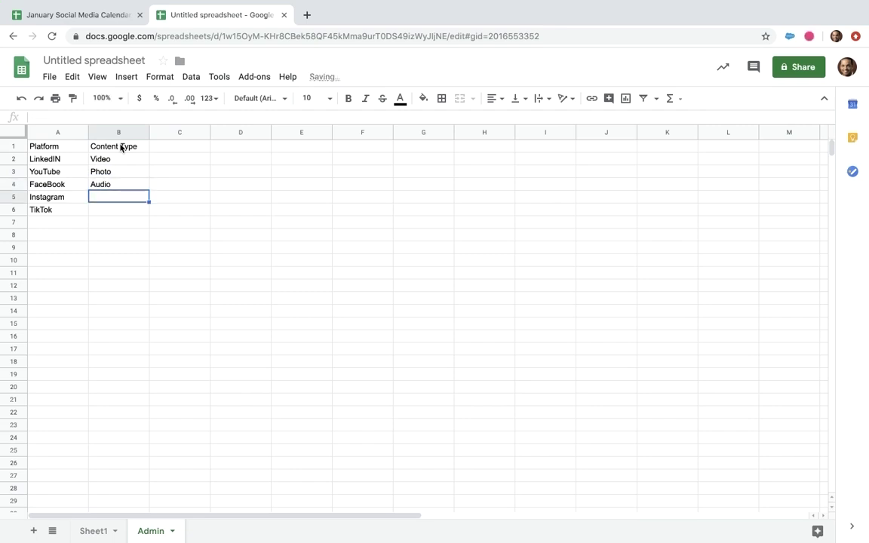
text(Article)
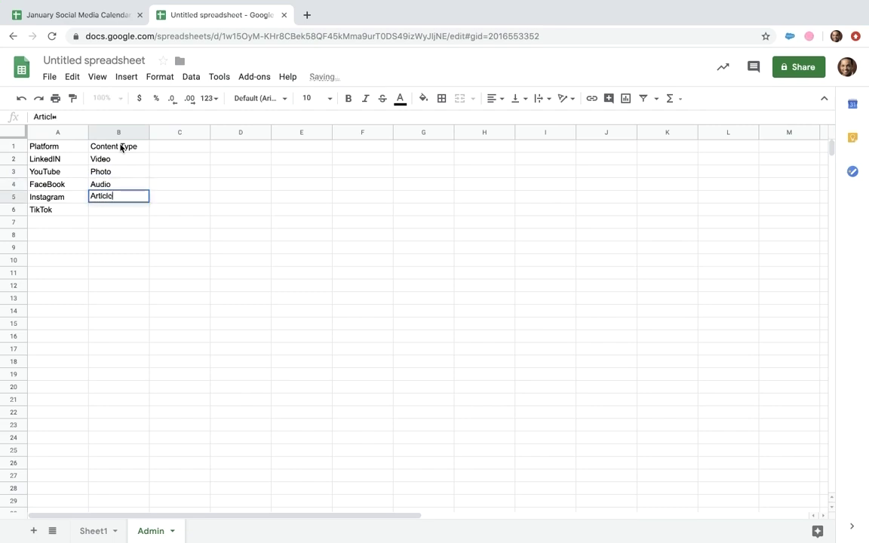
key(Return)
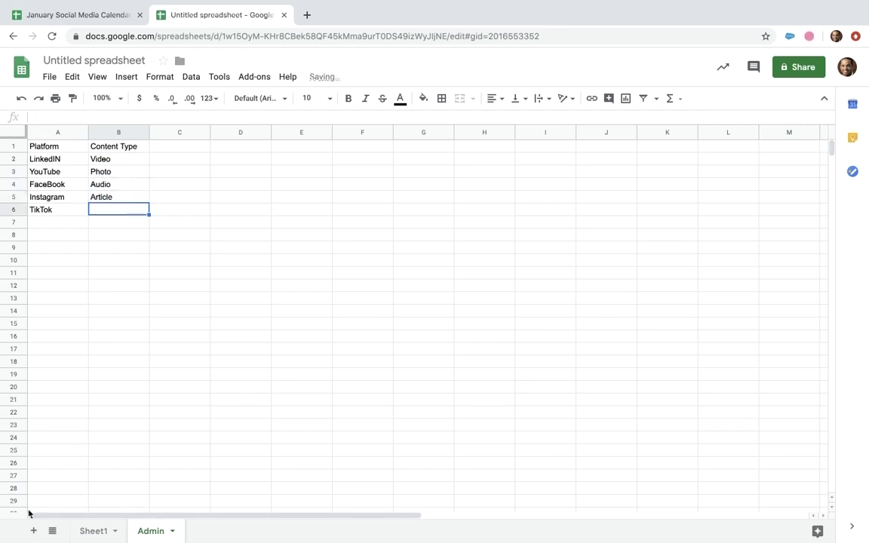
Apply data validation to the whole Content Type column of Sheet1 using List from a range with Admin cells B2:B5
click(93, 533)
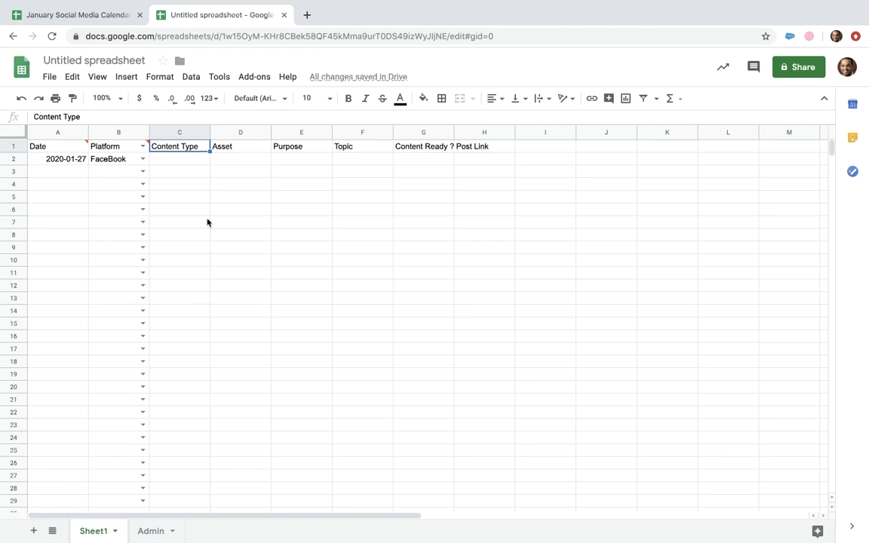
click(180, 134)
right_click(181, 134)
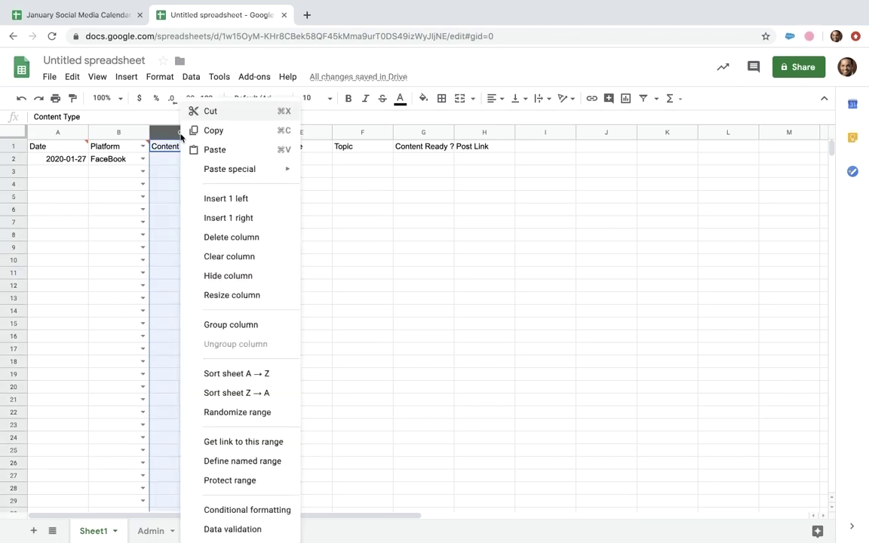
click(231, 529)
click(152, 532)
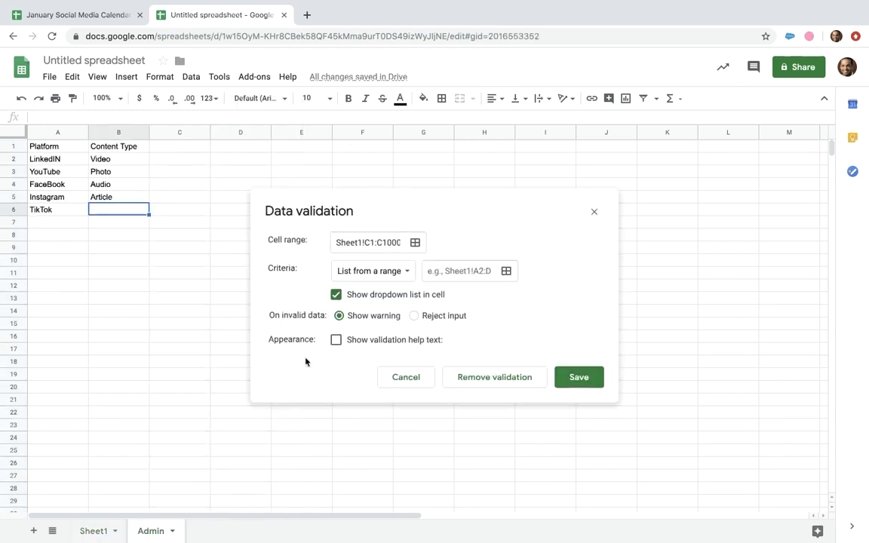
click(448, 272)
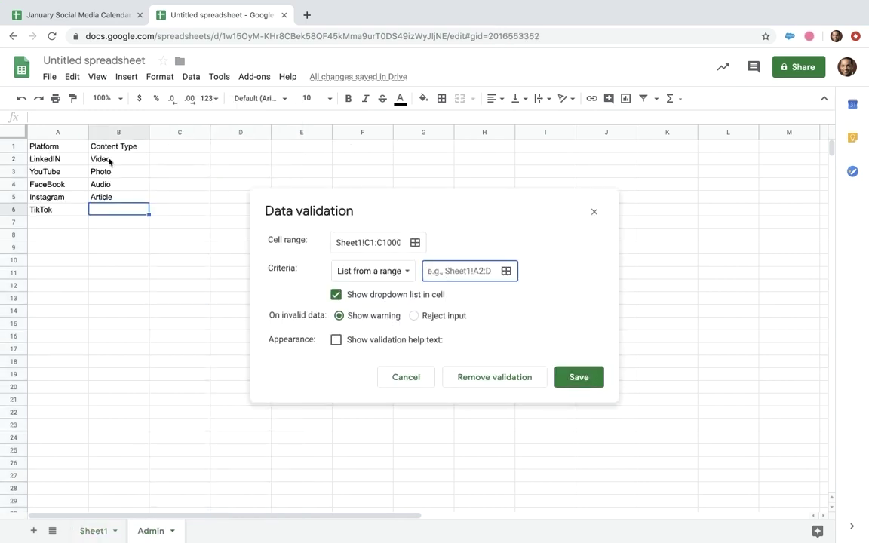
drag(111, 160, 113, 197)
click(434, 285)
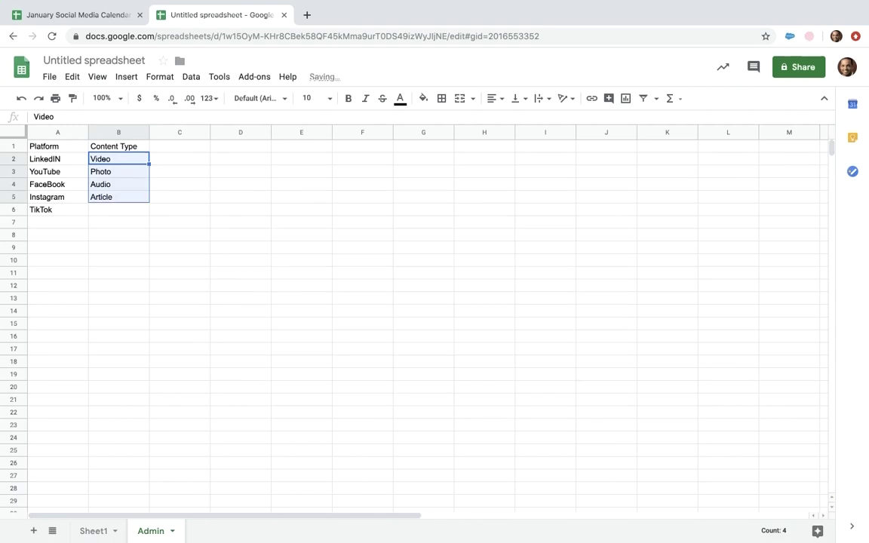
Return to Sheet1 and check the dropdown options offered in C2 without choosing one
click(95, 531)
double_click(199, 158)
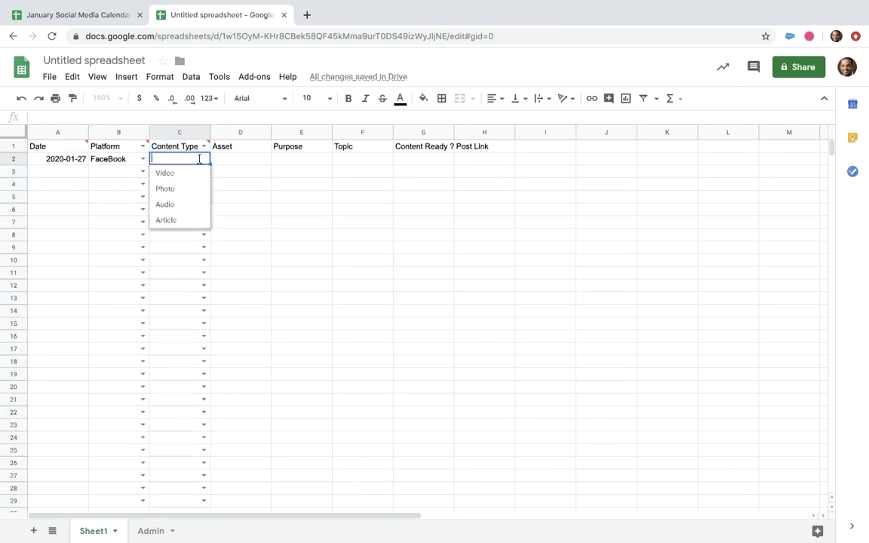
click(231, 161)
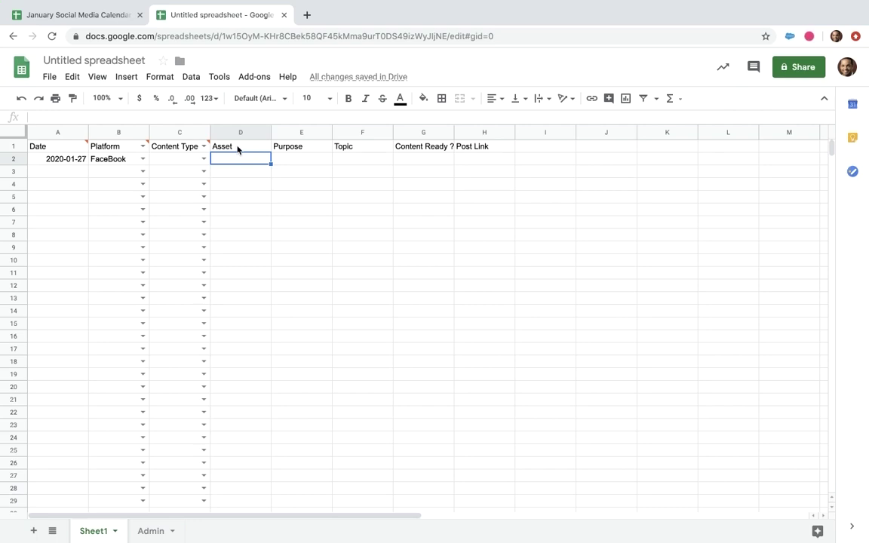
Enter the header "Assets" in C1 of the Admin sheet
click(148, 531)
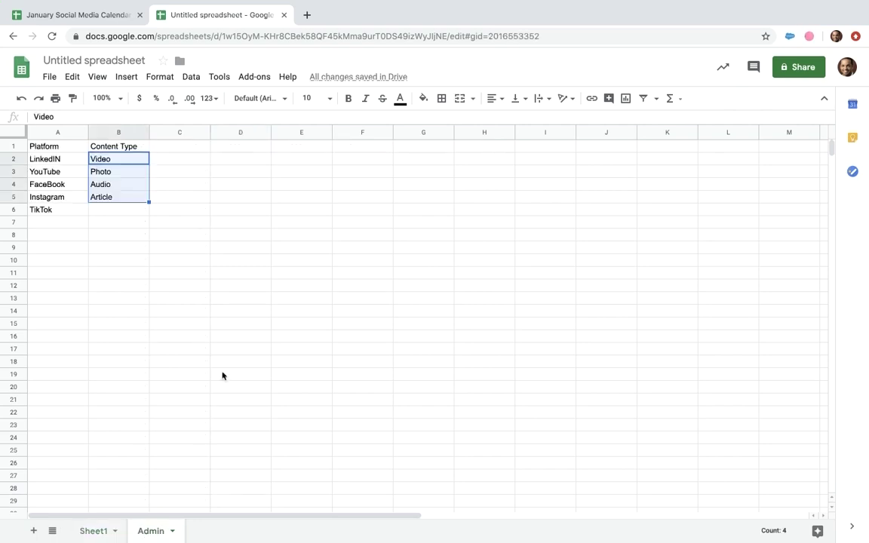
click(171, 147)
text(As)
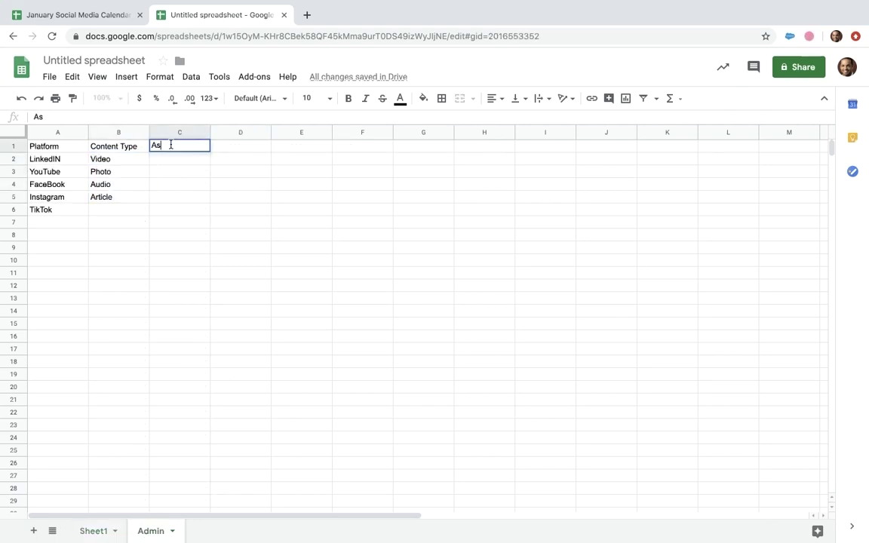
text(S)
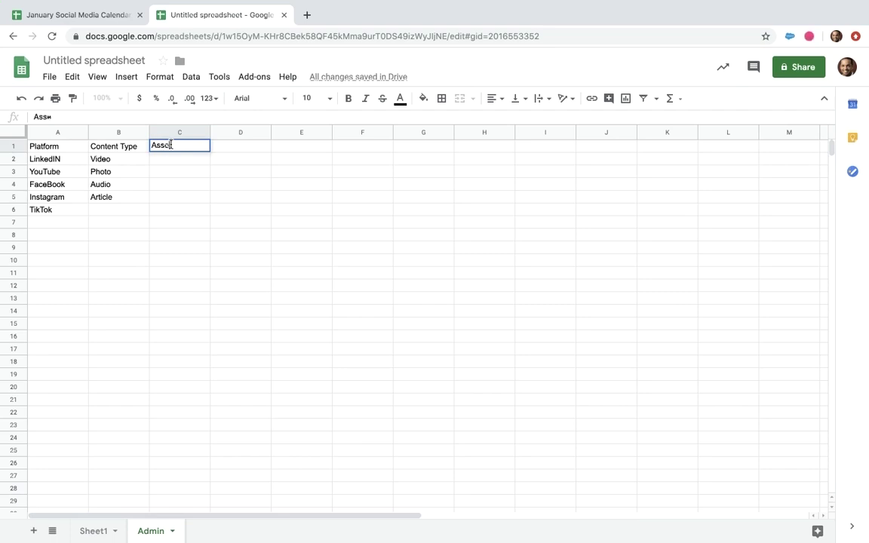
key(Return)
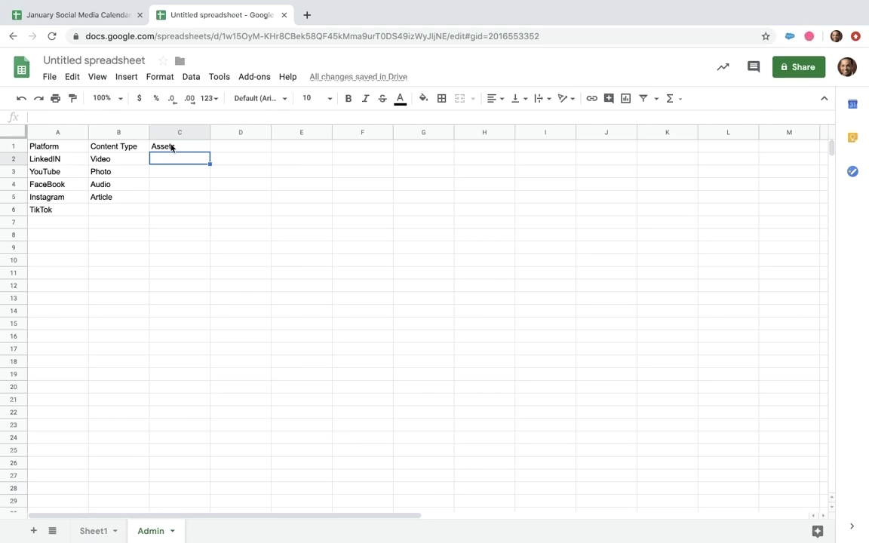
Enter "Office Hours Podcast" as the first asset option in C2
text(P)
key(BackSpace)
text(Of)
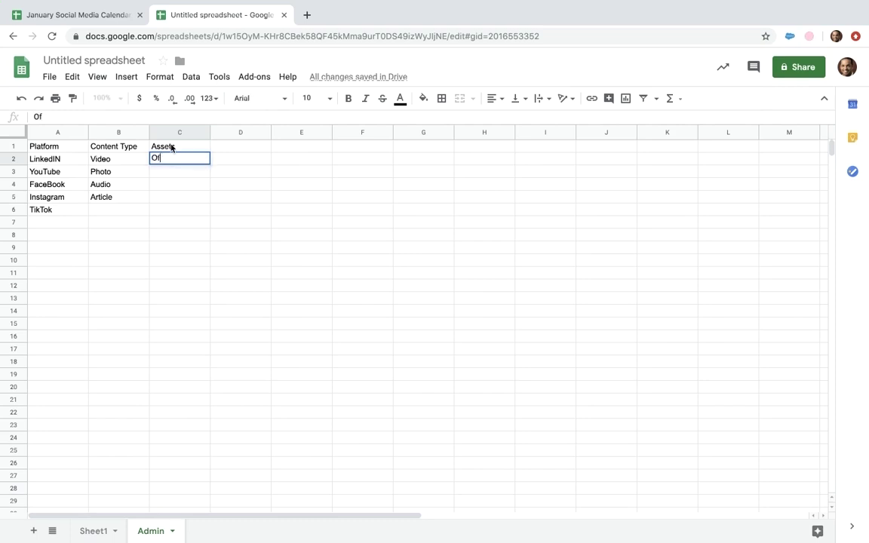
text(fice Hour )
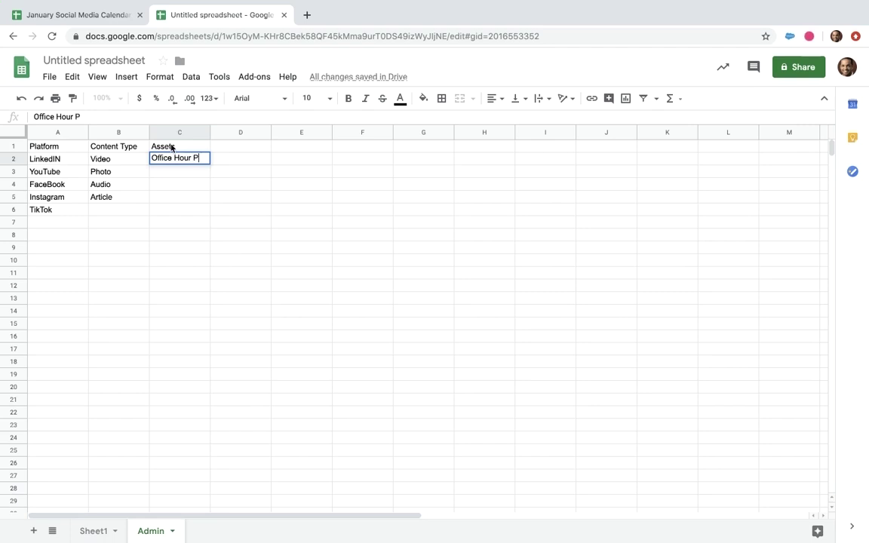
text(Po)
key(BackSpace)
key(BackSpace)
text(s Podcast)
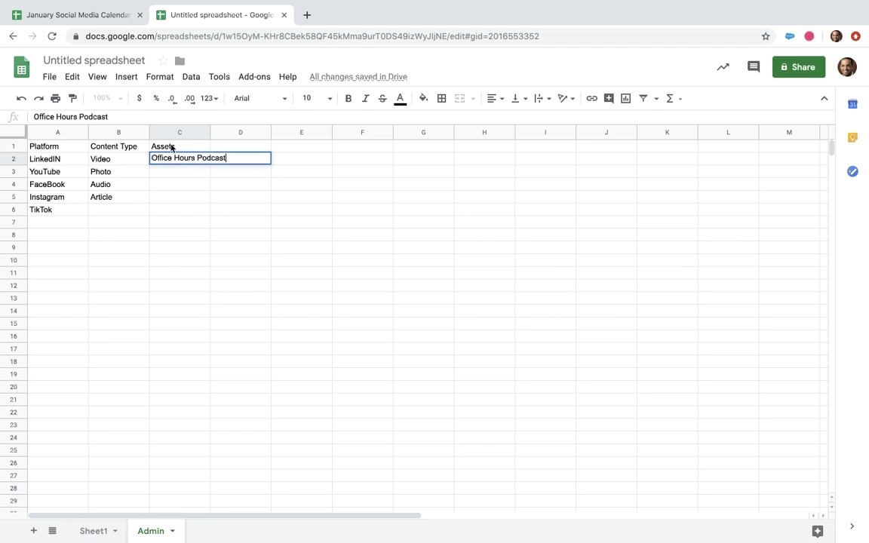
key(Return)
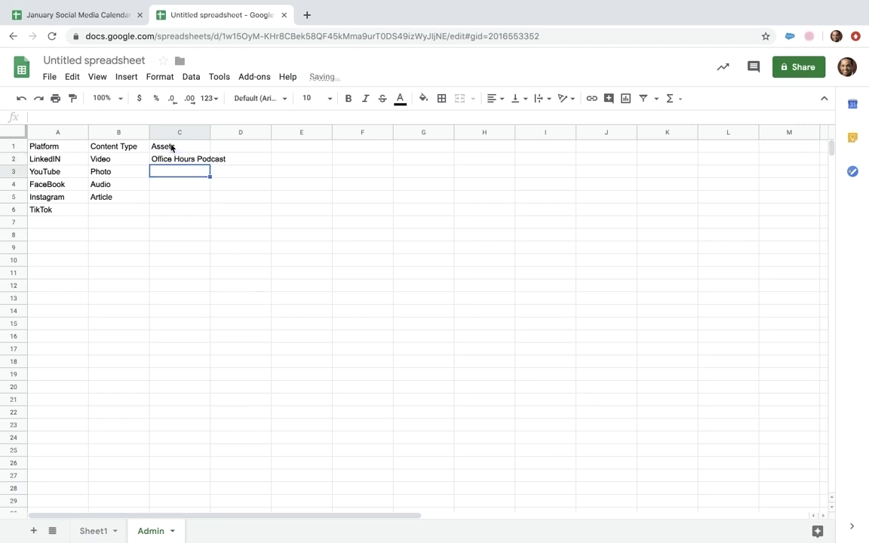
Add Company Vlog and Quickbooks Tutorials to the Assets list in C3:C4 and widen column C to fit the entries
text(Company )
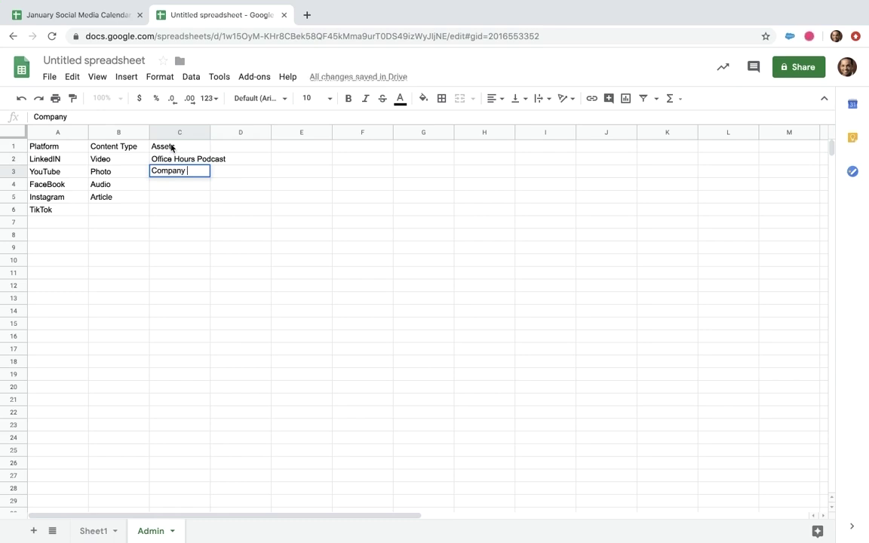
text(Vlog)
key(Return)
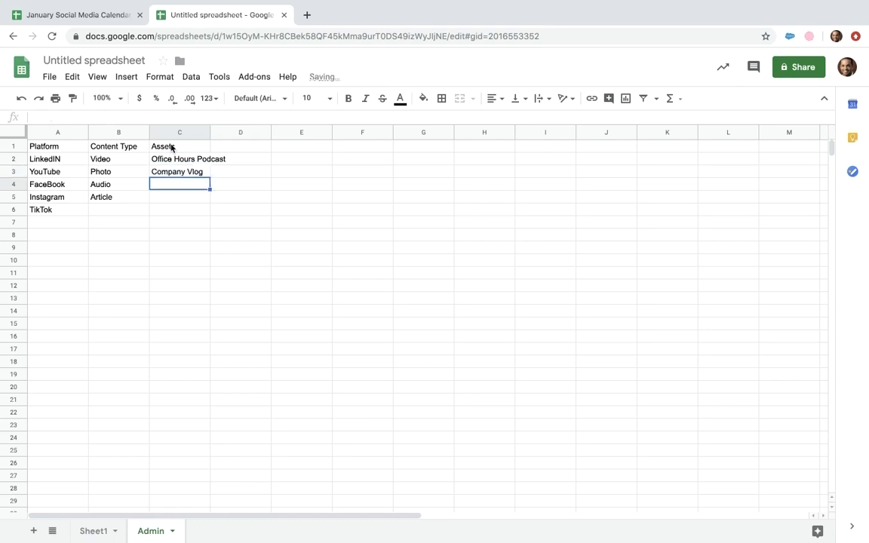
text(B)
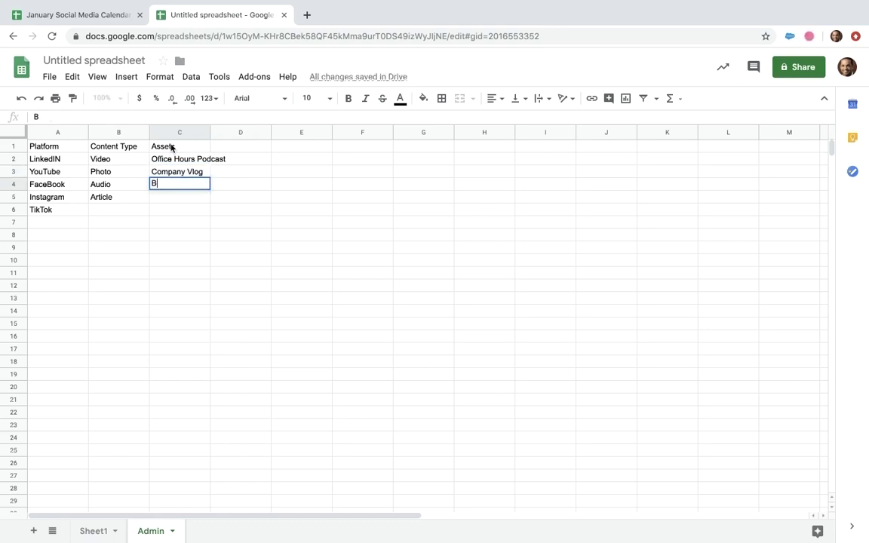
text(Quickbooks)
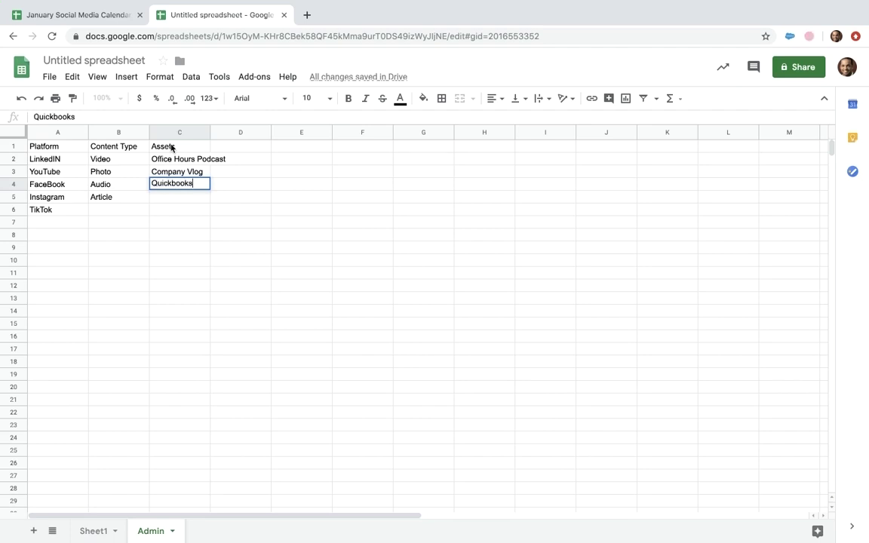
text( Tutorials)
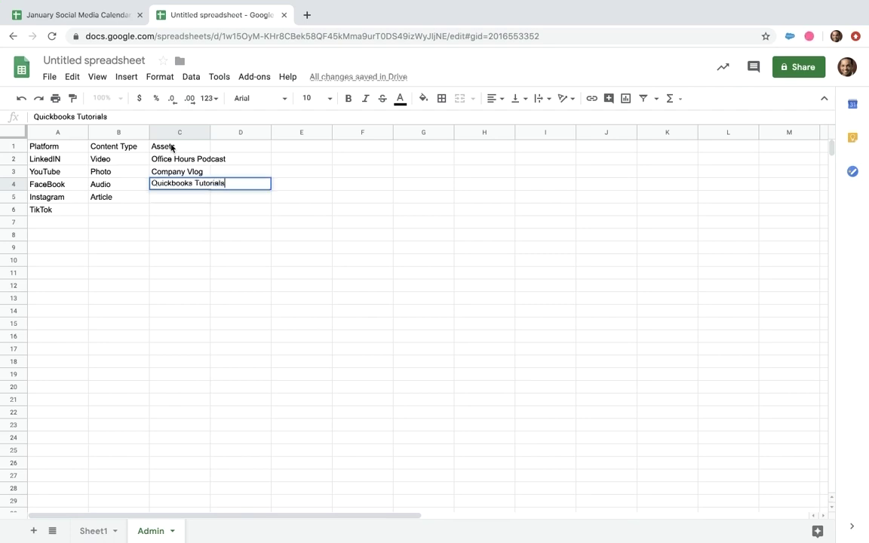
key(Return)
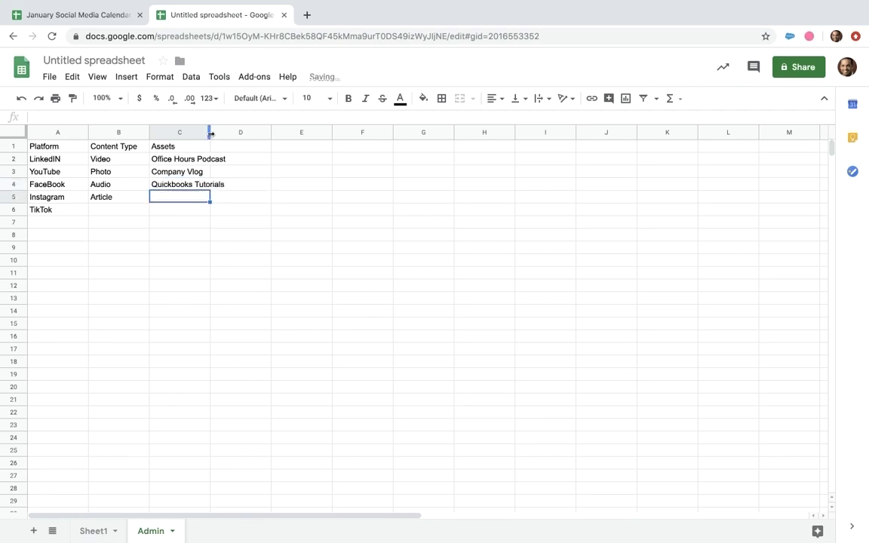
drag(209, 132, 232, 132)
Apply data validation to the whole Asset column of Sheet1 using List from a range with Admin cells C2:C4
click(95, 531)
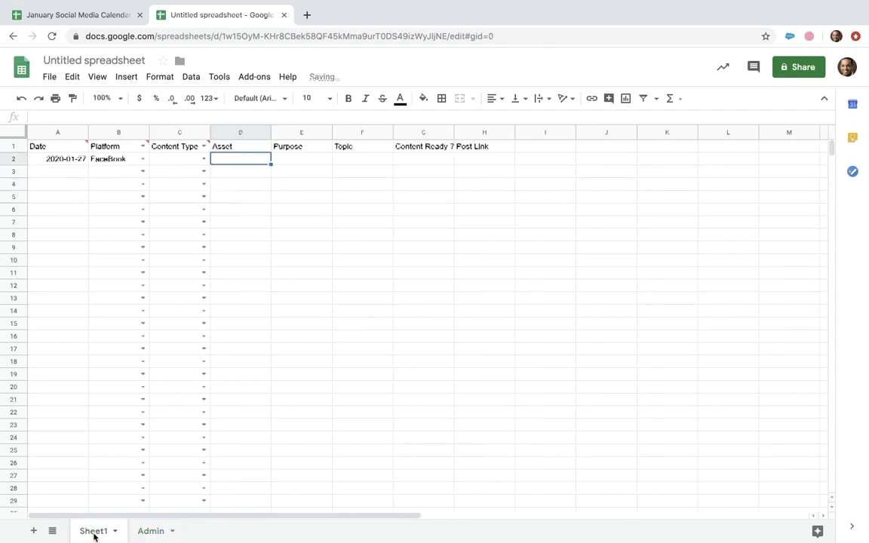
right_click(237, 133)
click(278, 529)
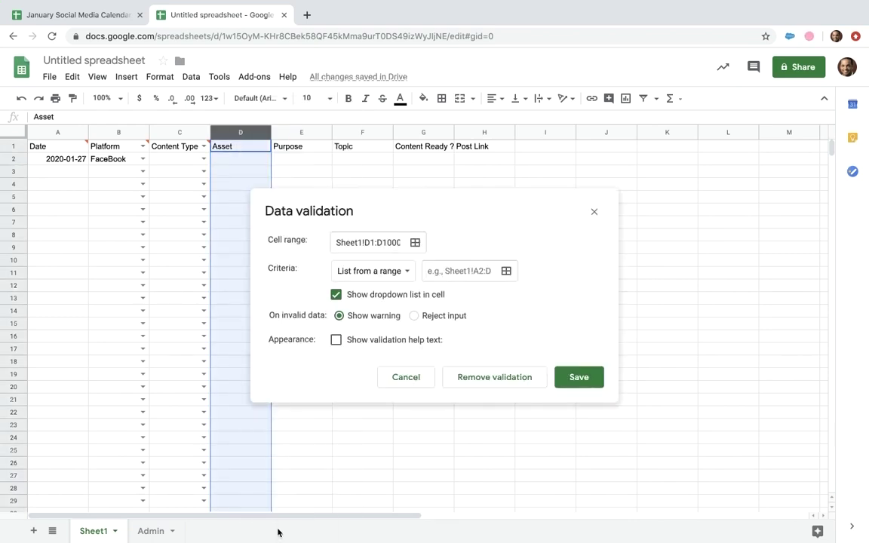
click(433, 271)
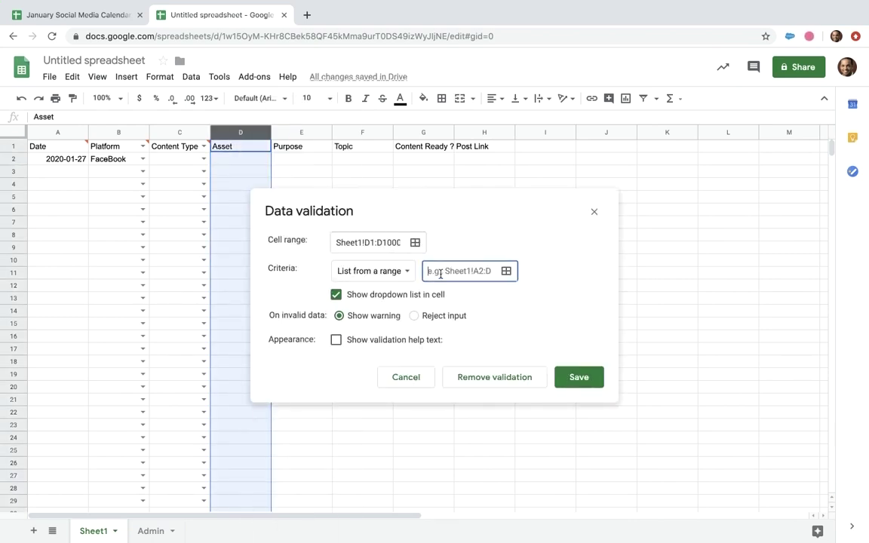
click(151, 532)
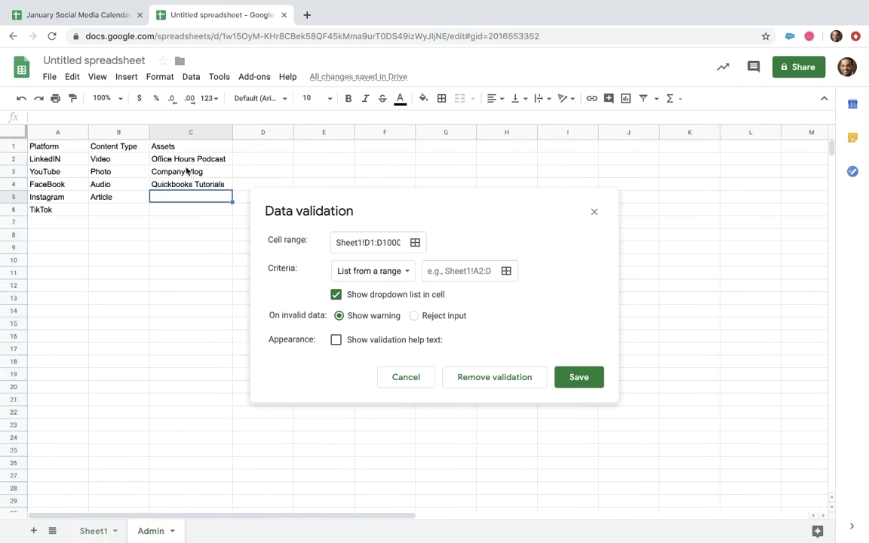
drag(172, 159, 226, 189)
click(579, 379)
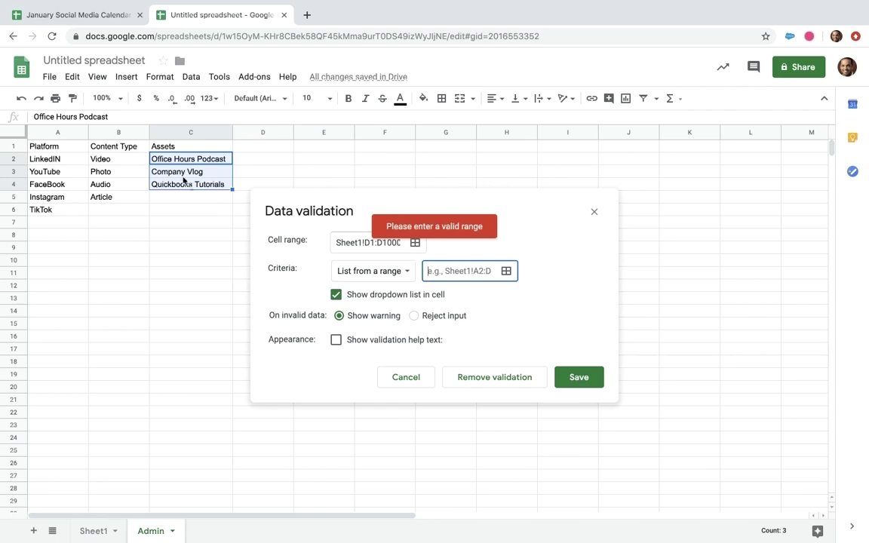
drag(174, 161, 173, 186)
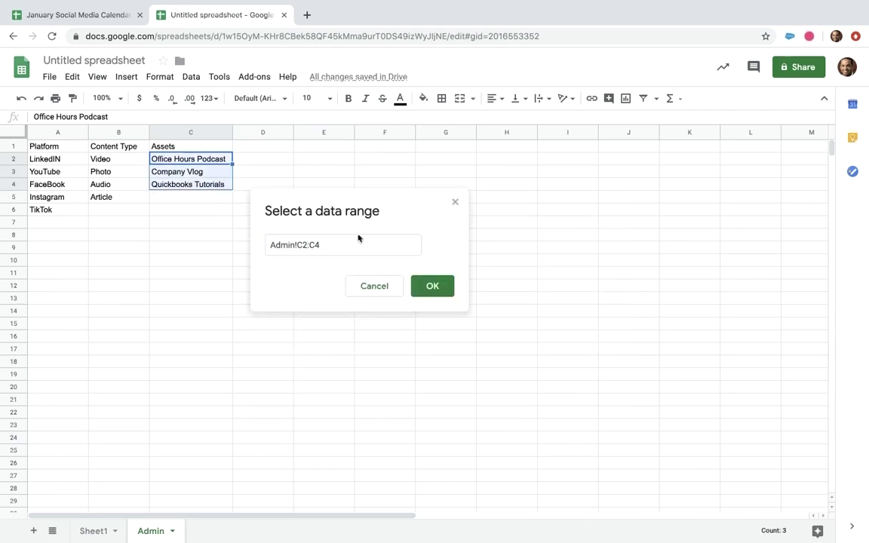
click(434, 293)
click(578, 377)
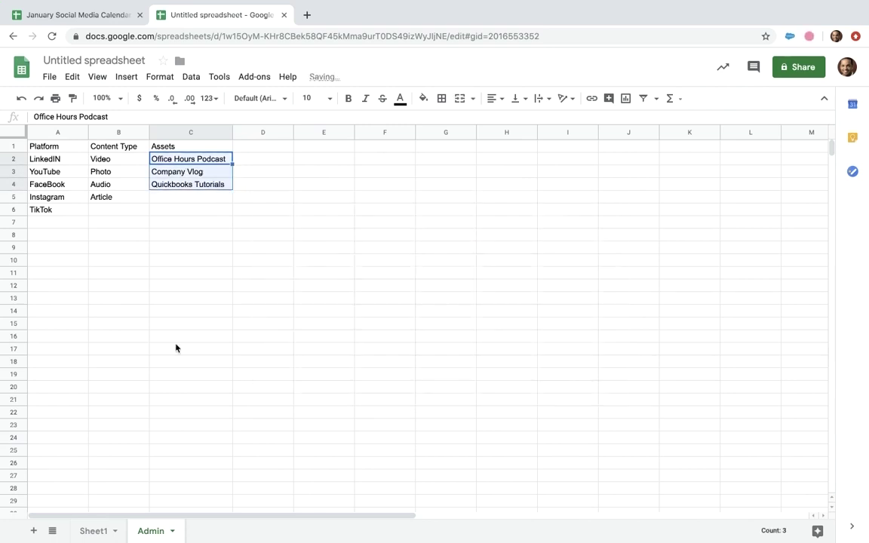
Return to Sheet1 and fill columns A through D, Date to Asset, with light gray
click(90, 531)
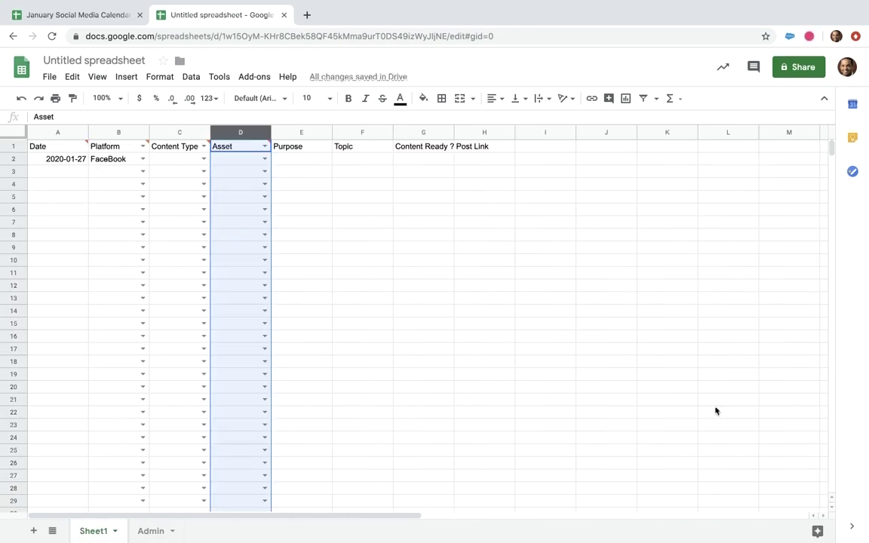
click(306, 272)
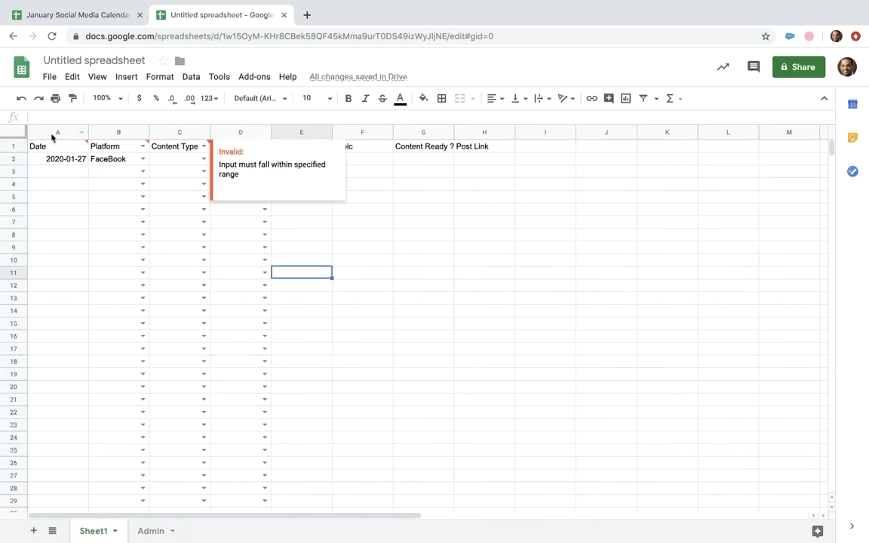
drag(52, 133, 253, 132)
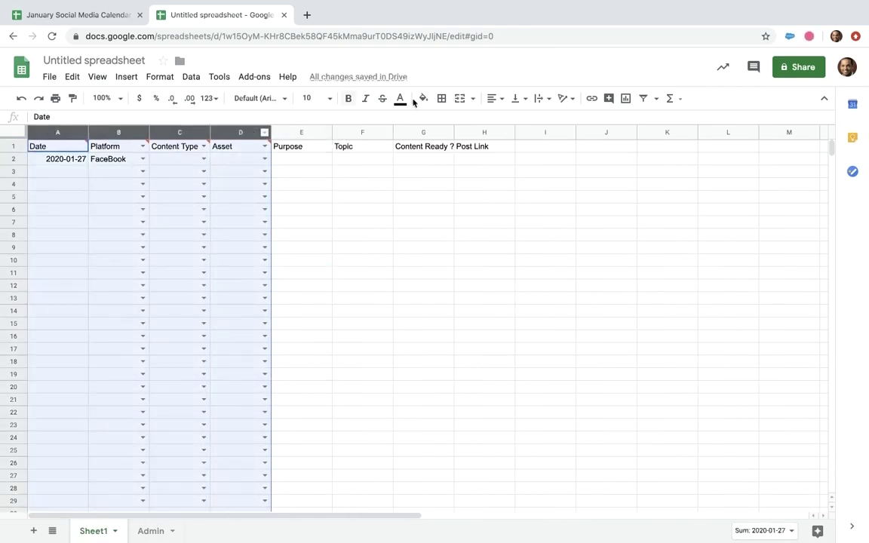
click(424, 99)
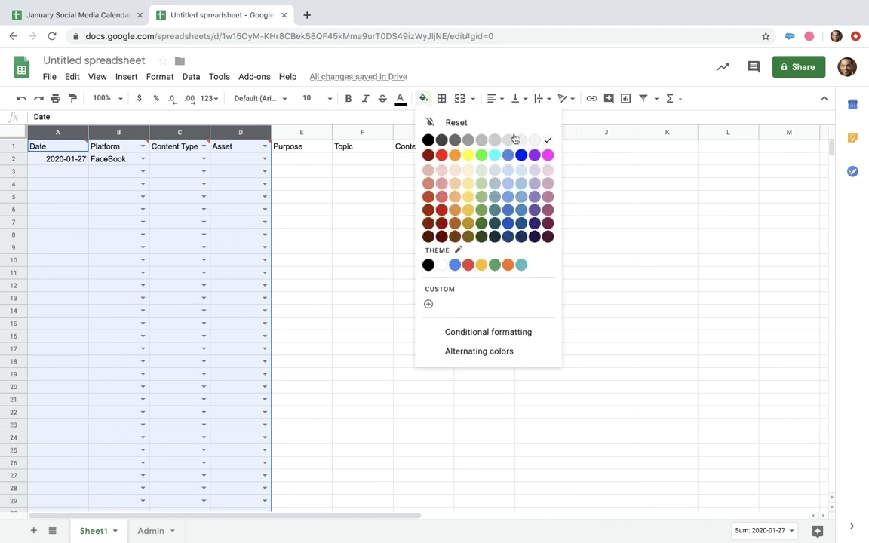
click(508, 140)
click(384, 221)
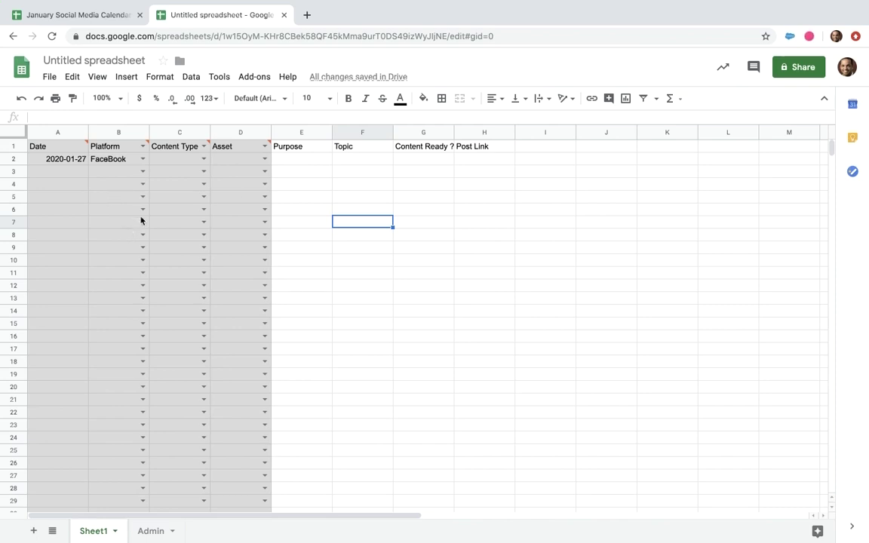
Widen the Content Ready ? and Post Link columns, and insert checkboxes in the Content Ready ? column from G2 downward
drag(454, 131, 468, 131)
drag(528, 132, 546, 132)
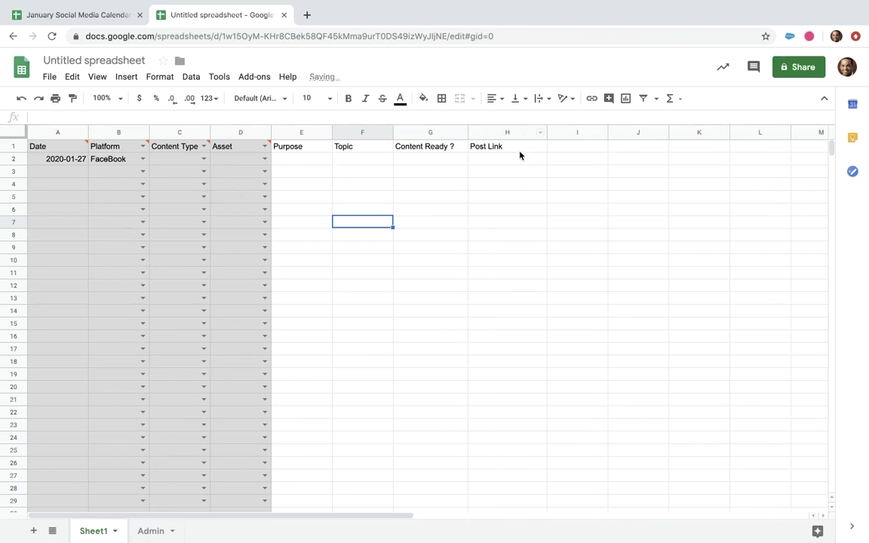
click(426, 160)
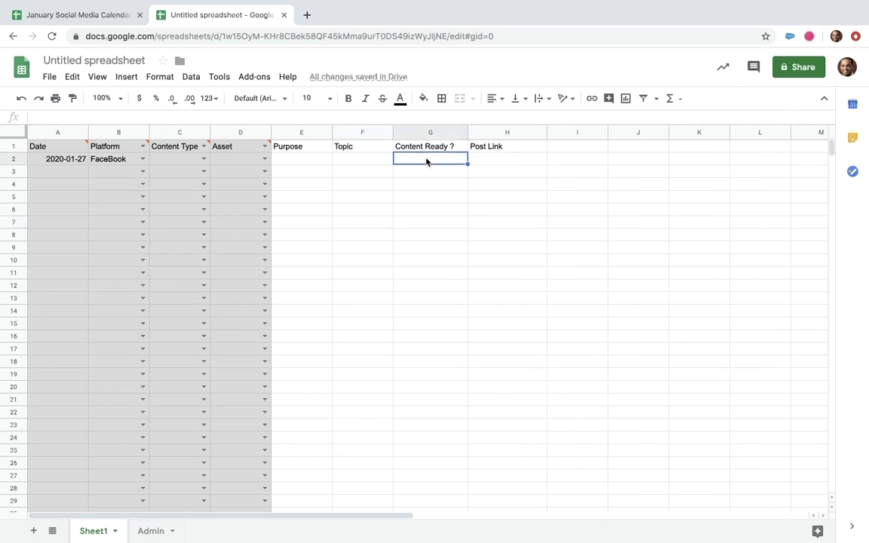
click(125, 77)
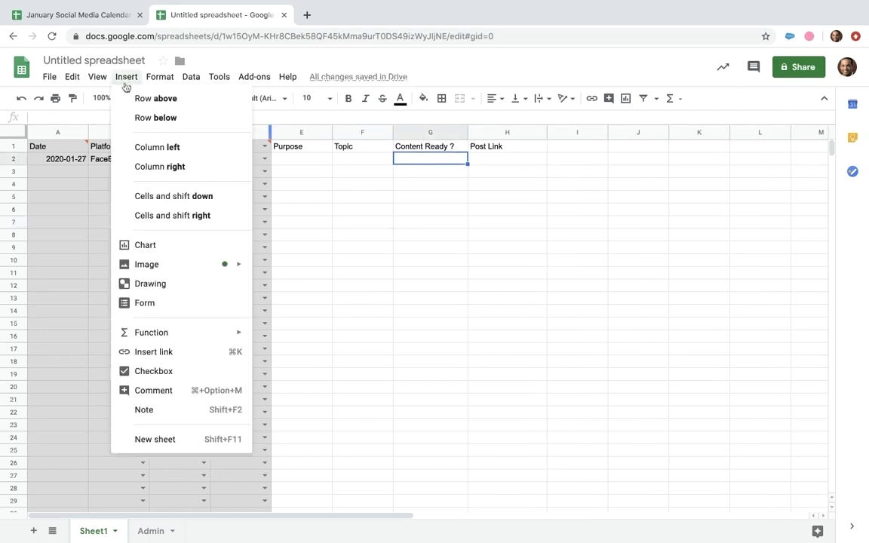
click(152, 370)
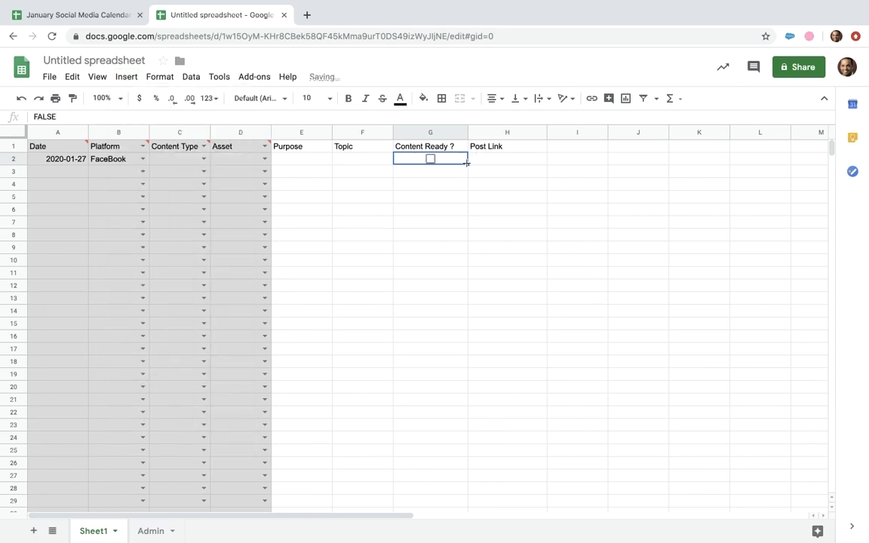
drag(467, 163, 467, 513)
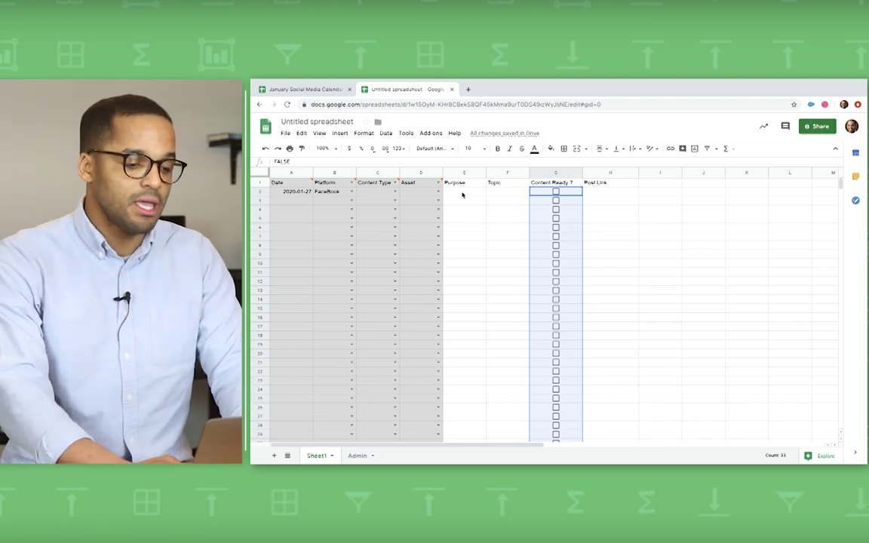
In row 2, enter "Awareness" as the Purpose and choose YouTube as the Platform
click(463, 192)
text(Awareness)
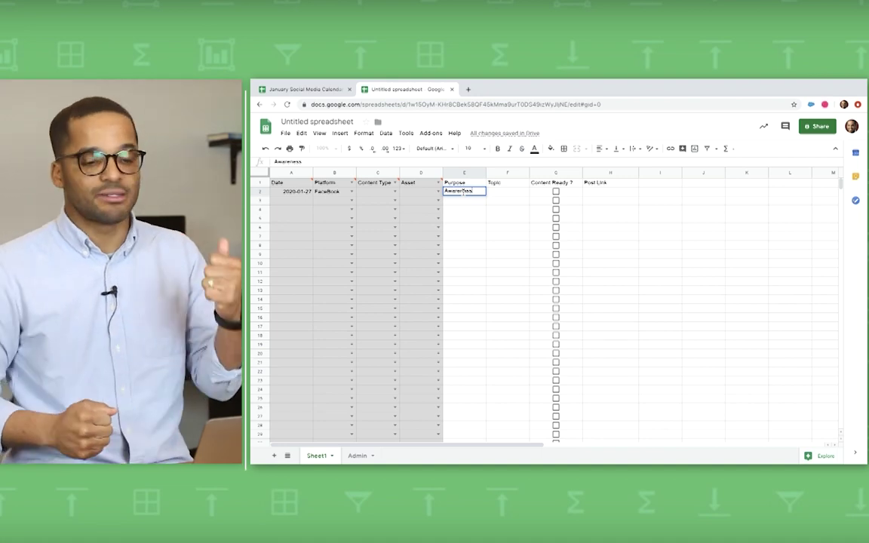
key(Tab)
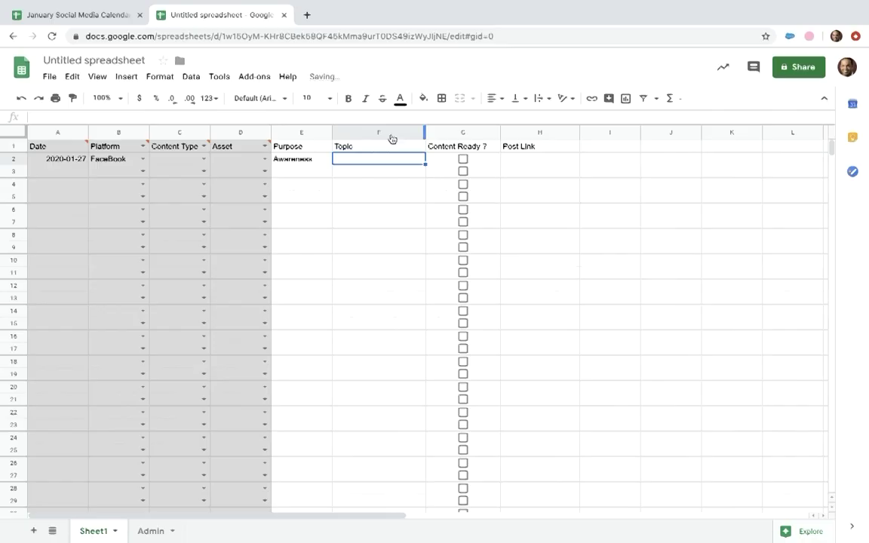
click(142, 159)
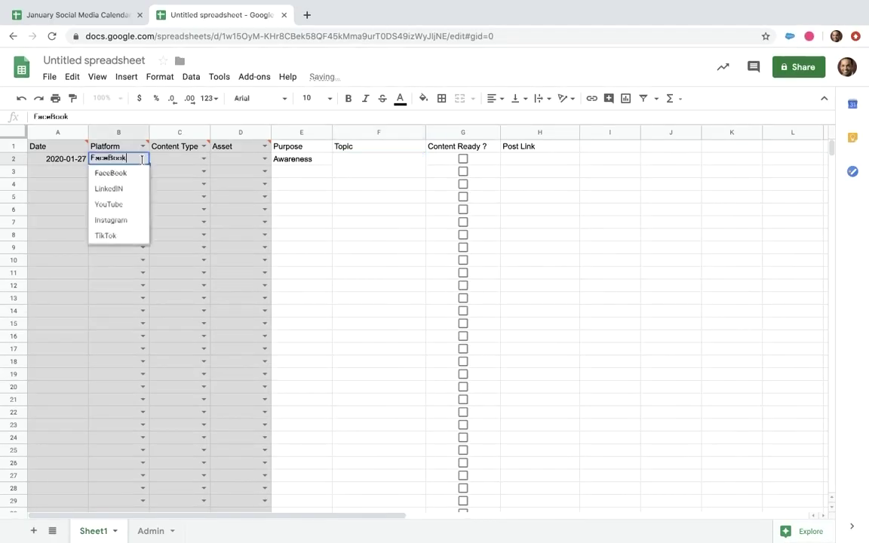
click(109, 204)
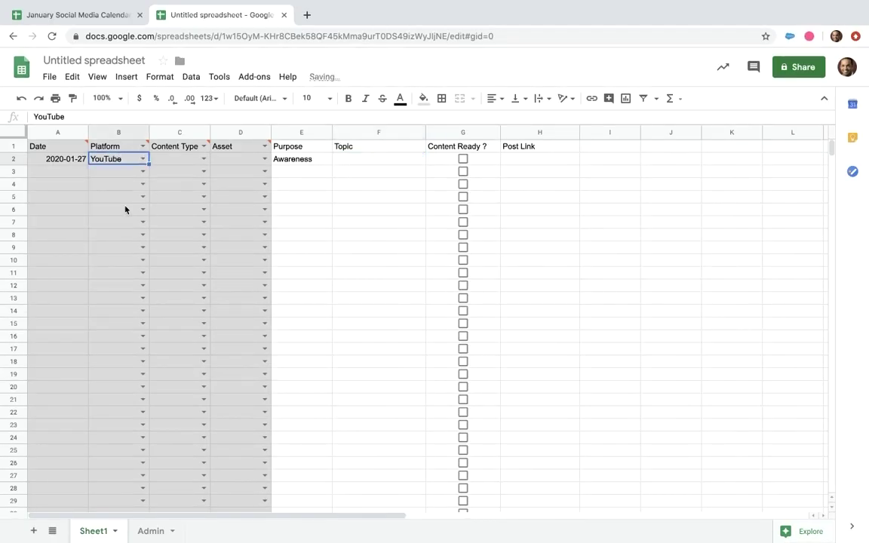
In row 2, choose Video as the Content Type and Quickbooks Tutorials as the Asset, and fit the Asset column to its text
click(204, 158)
click(179, 178)
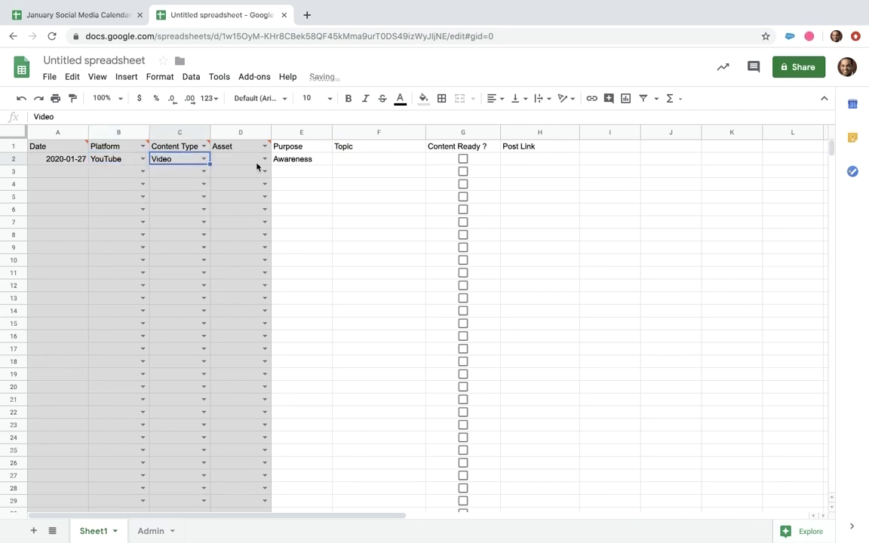
click(264, 159)
click(254, 205)
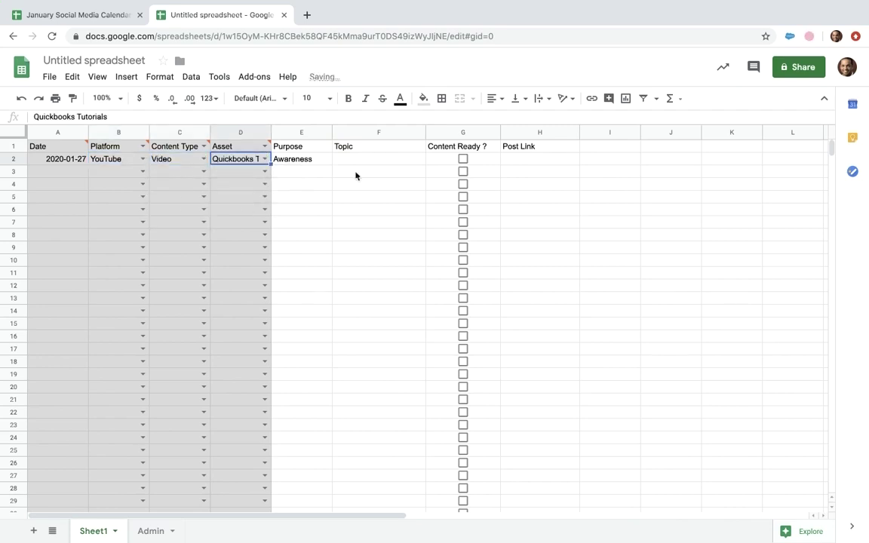
click(355, 159)
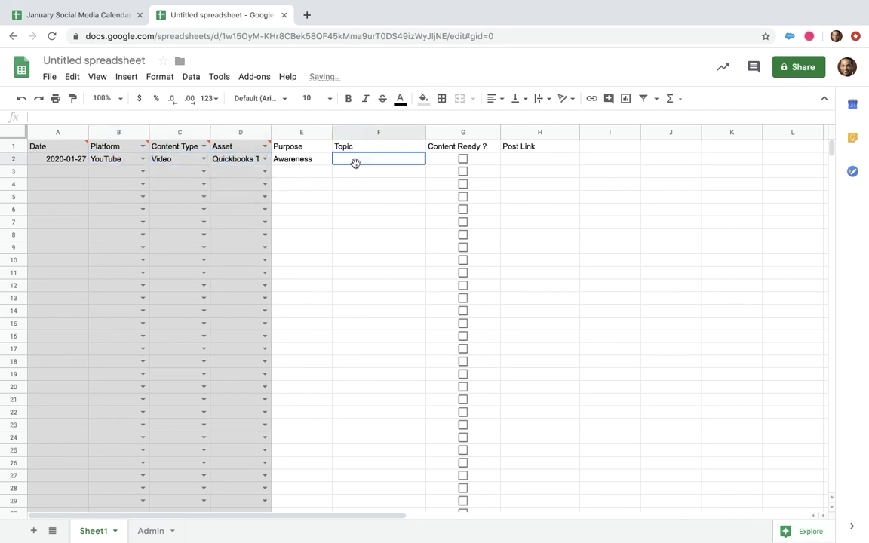
double_click(271, 138)
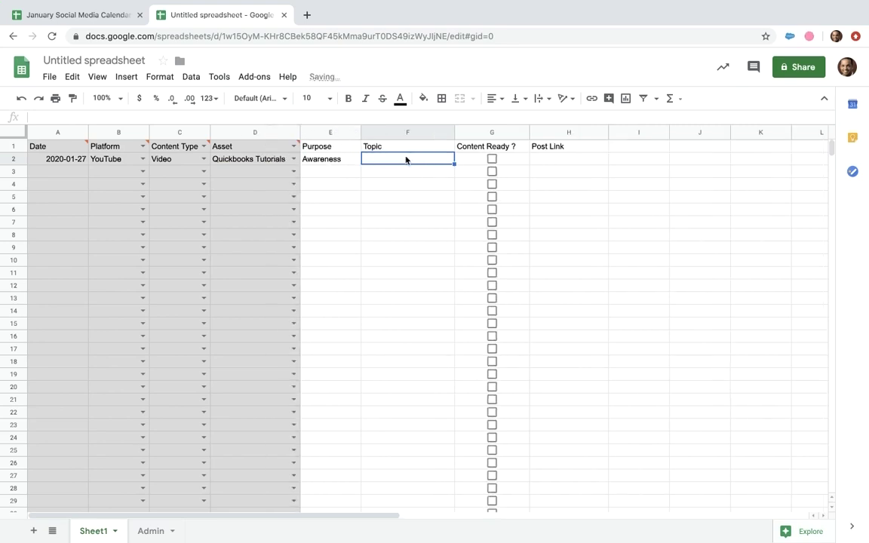
Enter "How to Setup a Social Media Calendar" as the Topic in F2
text(How to Setp)
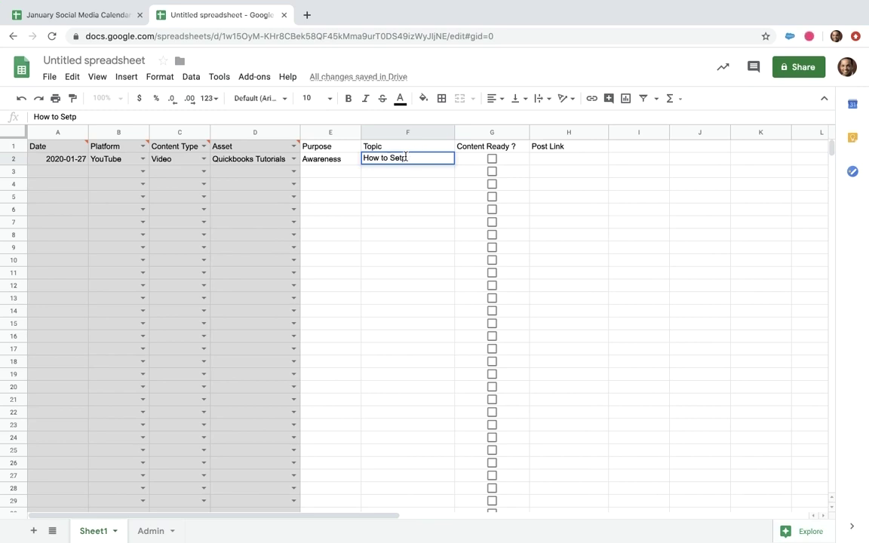
key(BackSpace)
text(up a Socia)
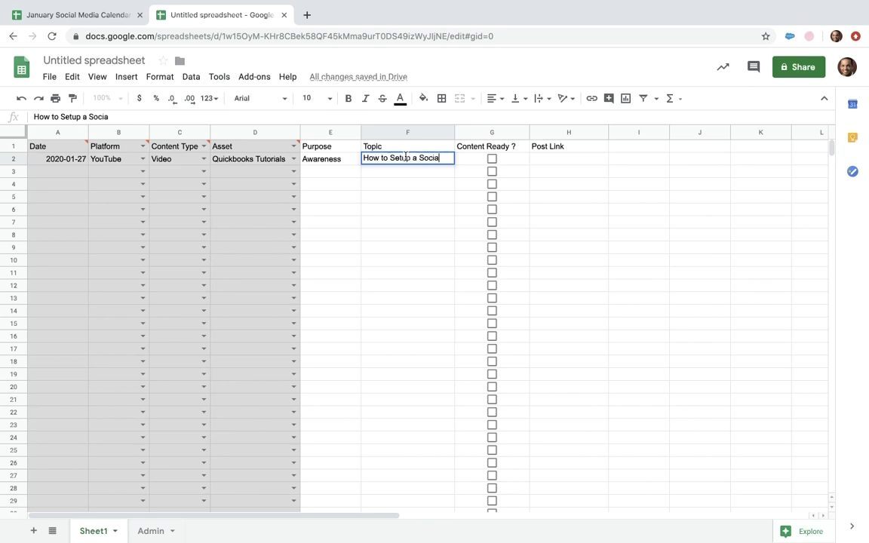
text(l Media C)
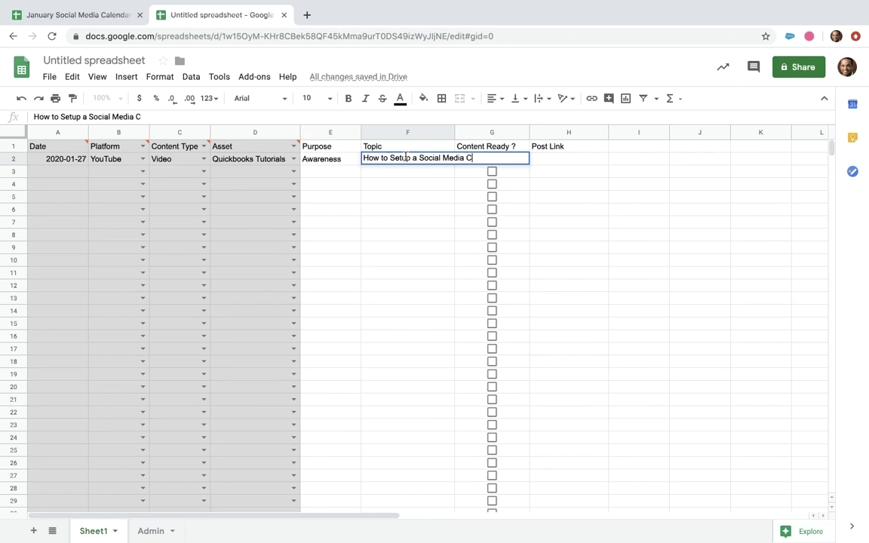
text(alendar)
key(Return)
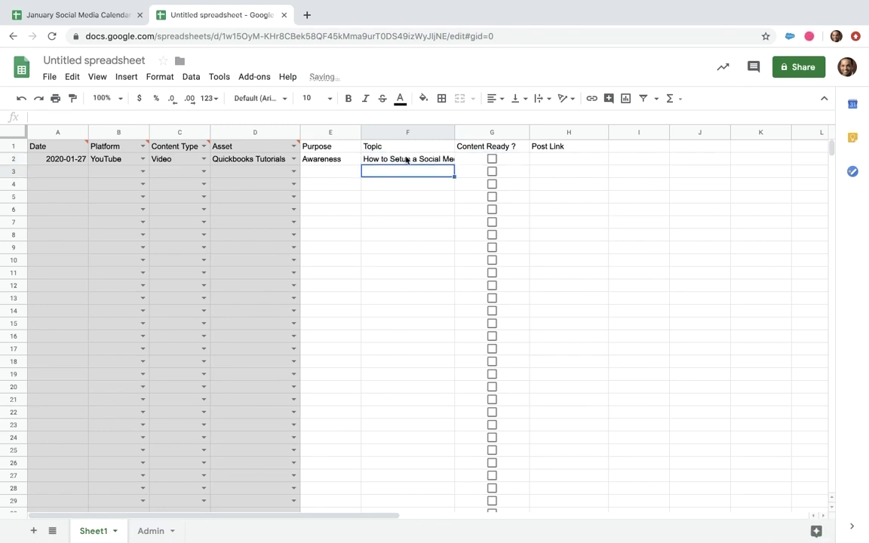
Fit the Topic column's width to its text and tick the Content Ready ? checkbox in row 2
double_click(454, 134)
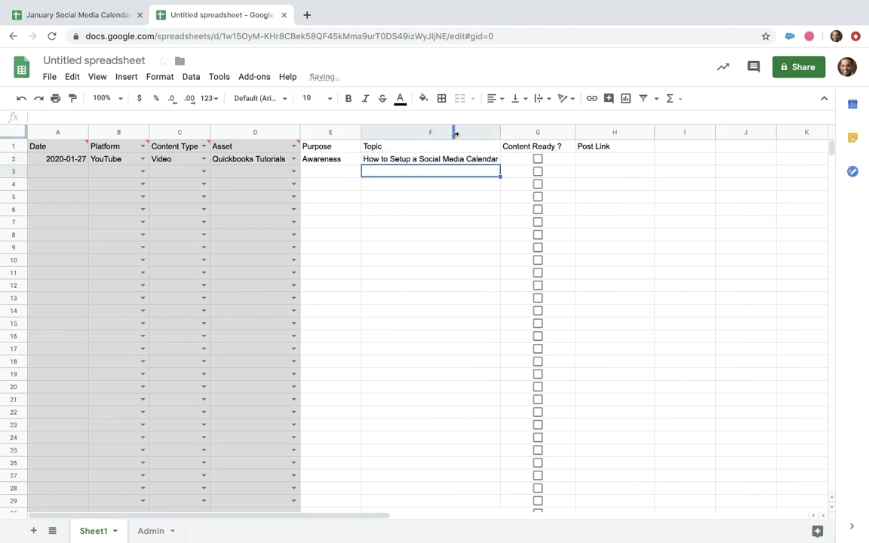
click(538, 160)
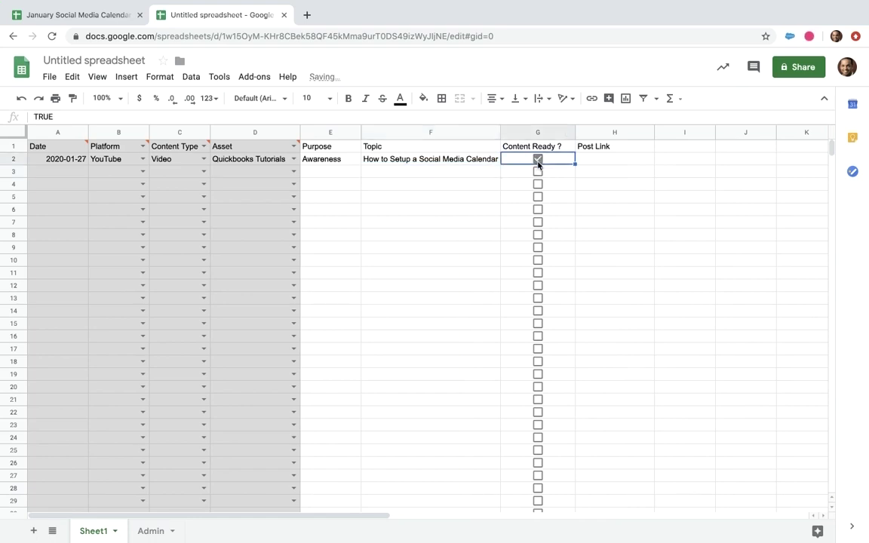
click(602, 165)
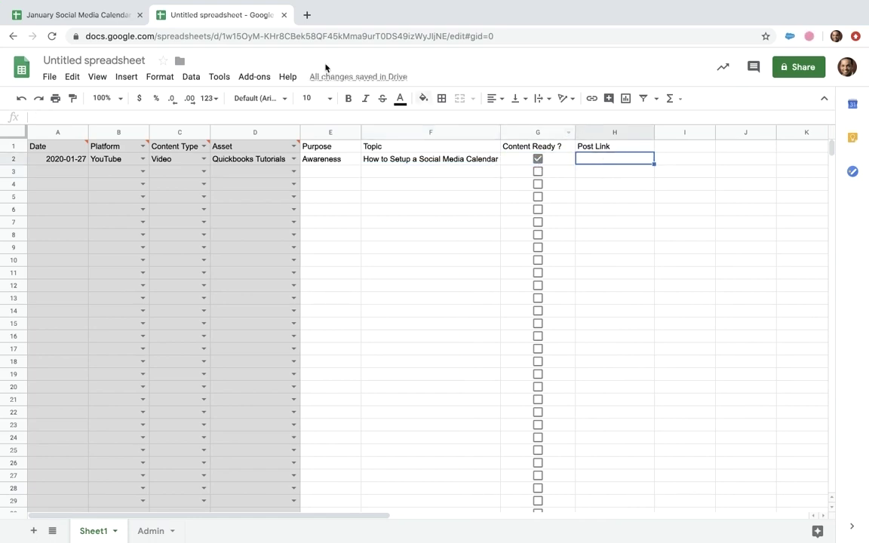
Open linkedin.com in a new browser tab and go from the own profile to the activity page listing its posts
click(307, 15)
text(Li)
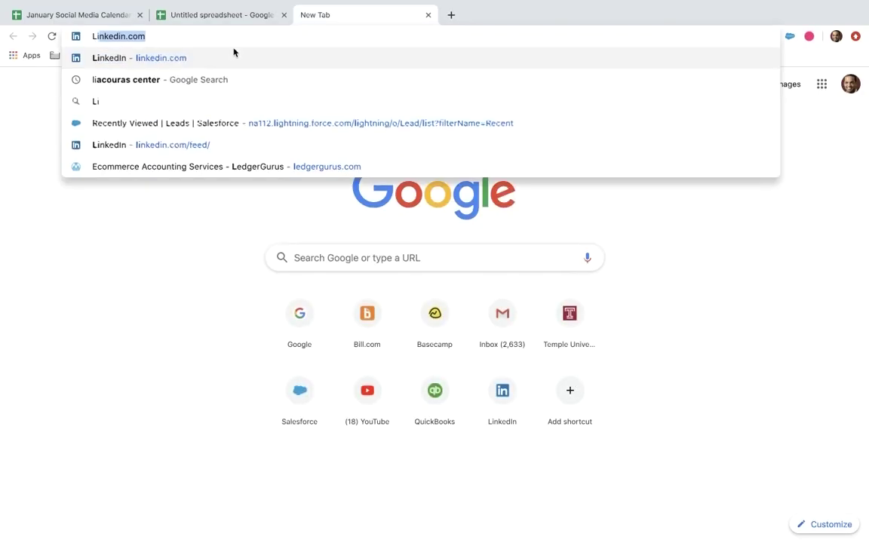
key(Return)
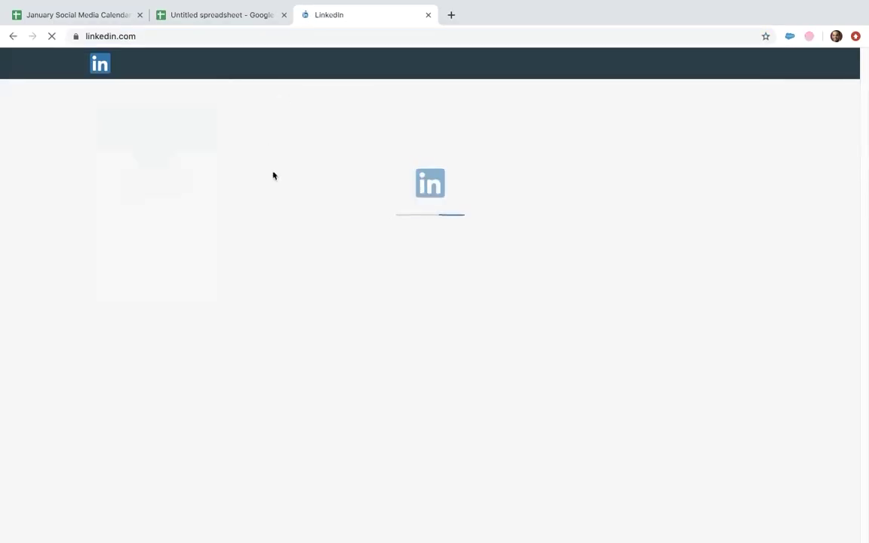
click(149, 168)
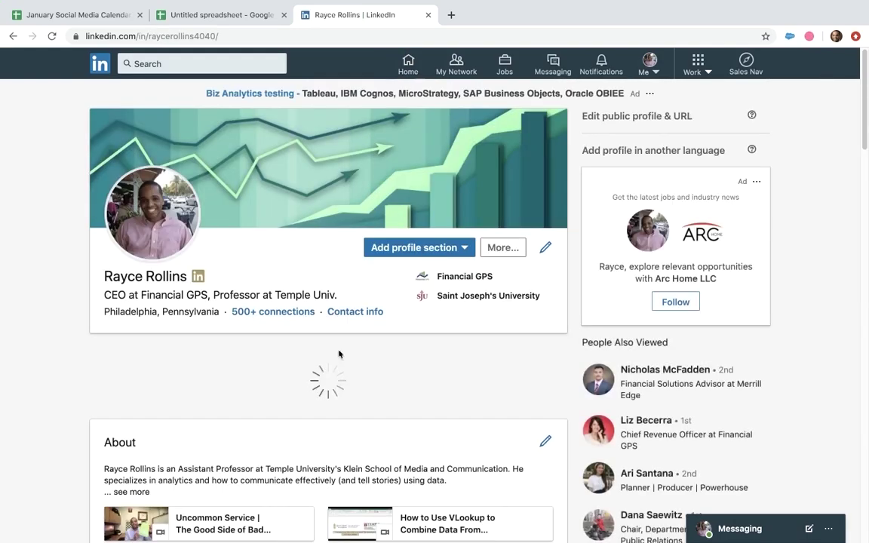
scroll(302, 241, down, 8)
scroll(305, 256, down, 5)
scroll(310, 274, up, 10)
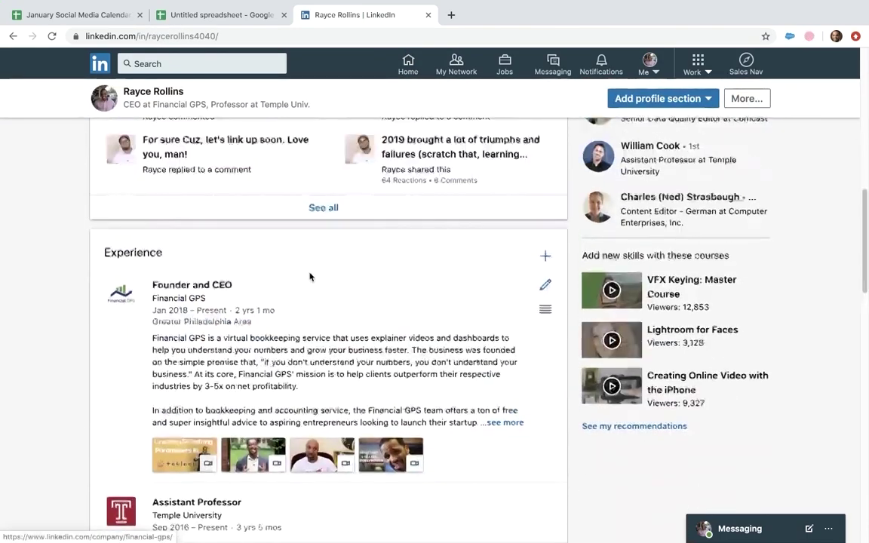
scroll(347, 287, down, 3)
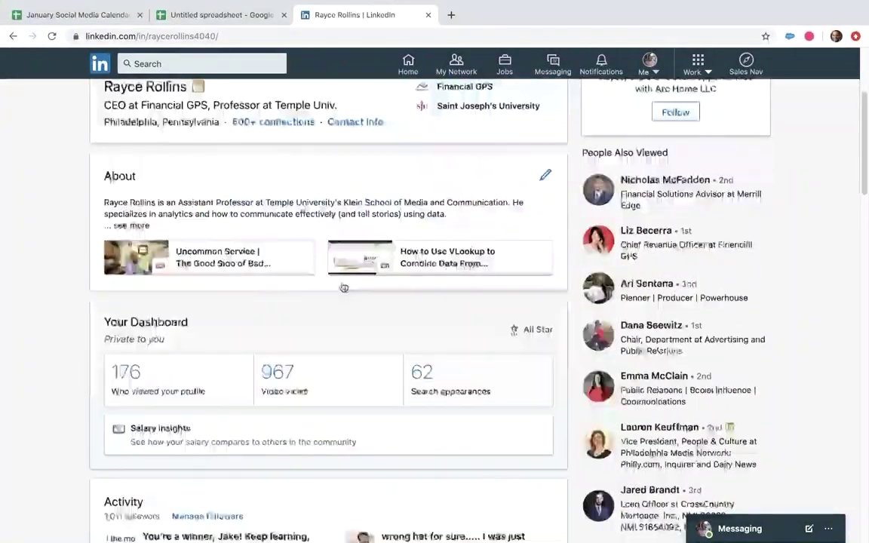
click(287, 289)
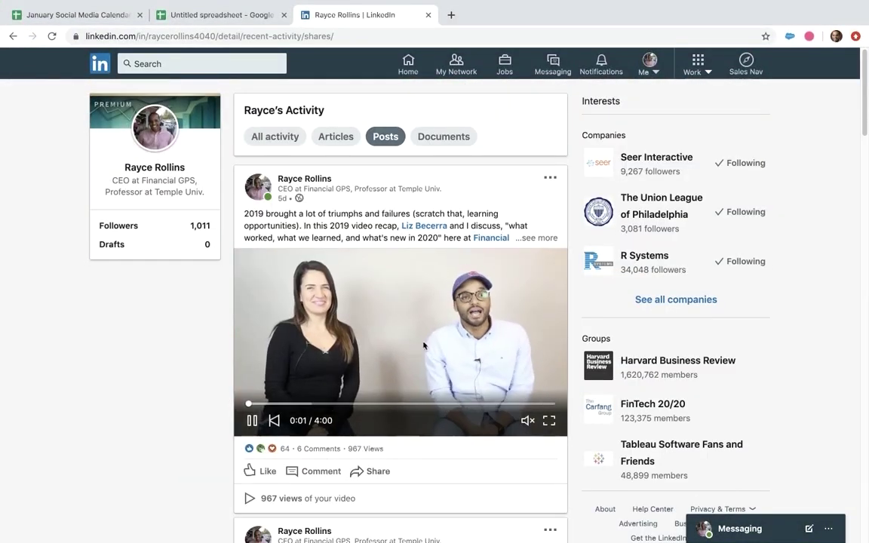
Copy the link to the newest LinkedIn post, the 2019 video recap
click(370, 472)
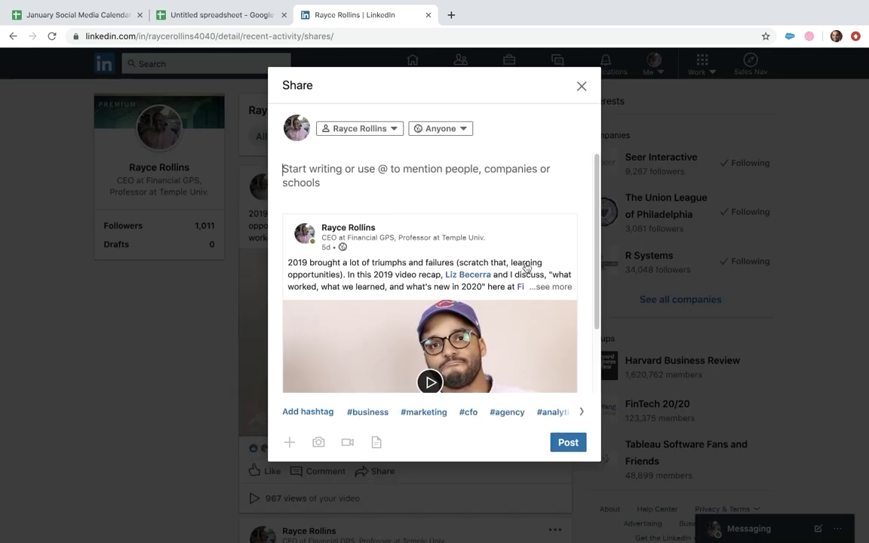
click(581, 86)
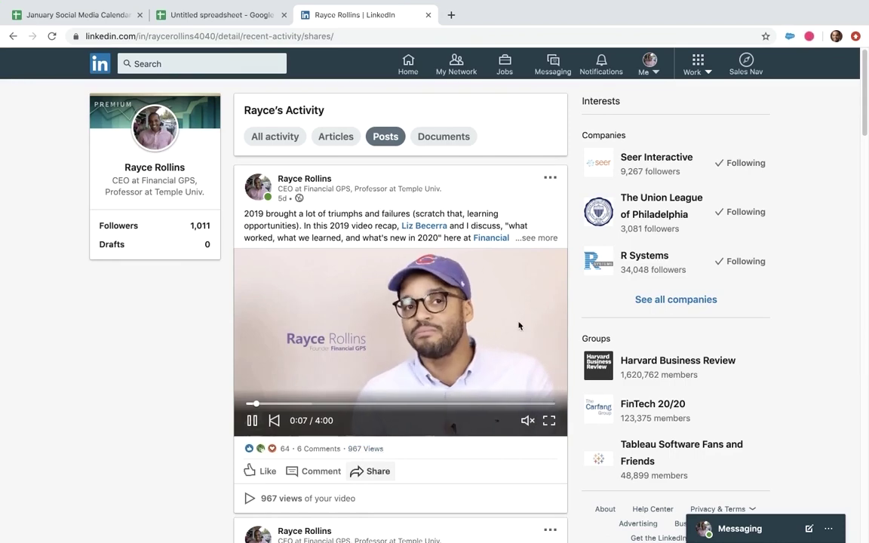
click(550, 178)
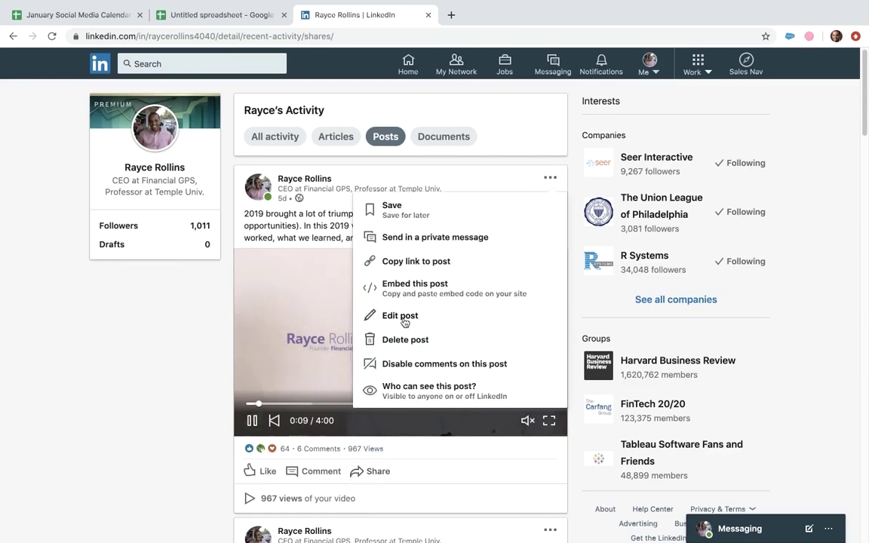
click(408, 261)
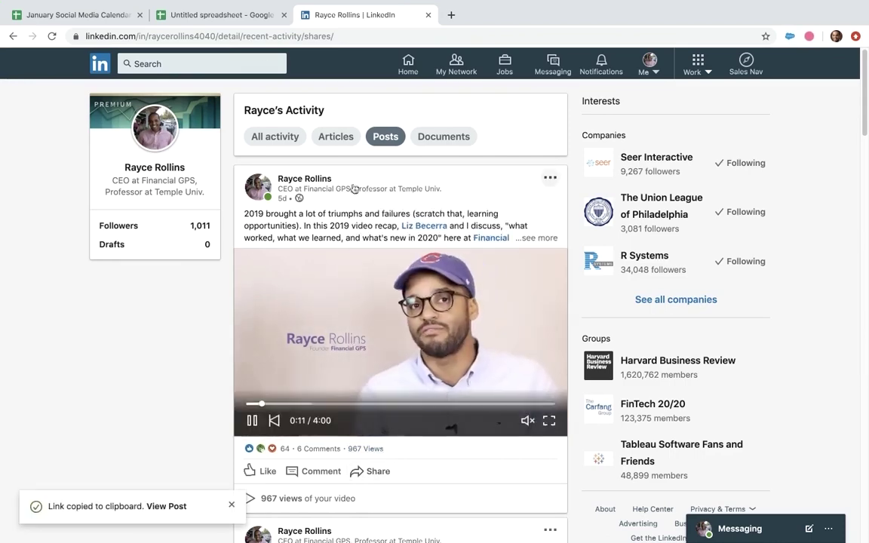
Return to the untitled spreadsheet, enter "Here is the Link" as the Post Link in H2 and hyperlink it to the copied post URL
click(212, 15)
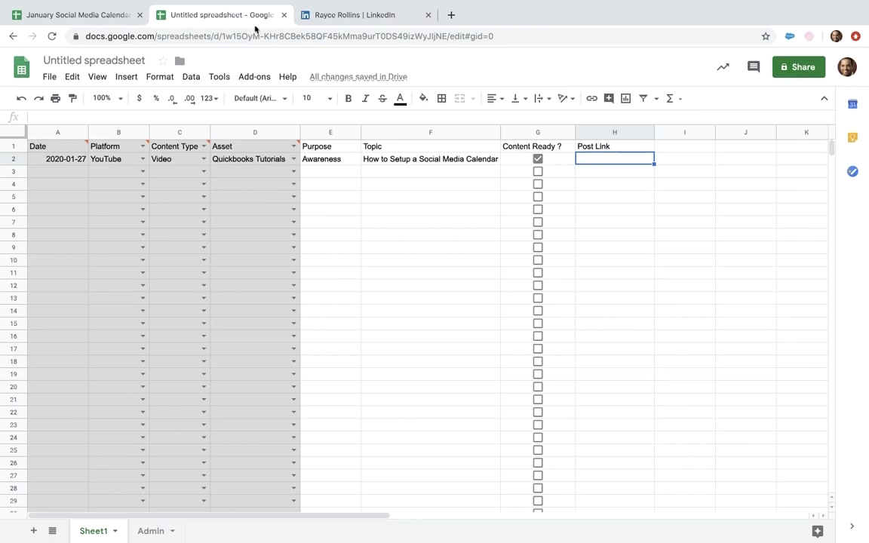
double_click(596, 158)
text(Here is the L)
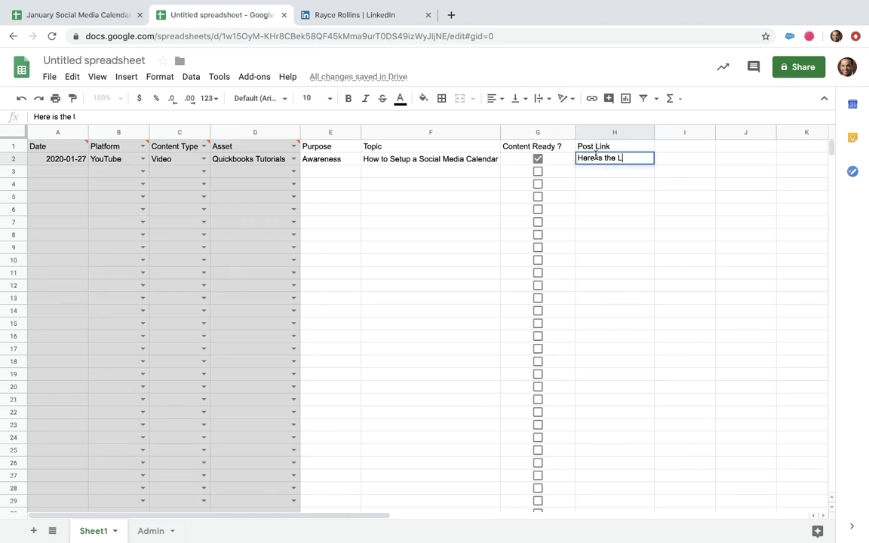
text(ink)
drag(641, 158, 573, 160)
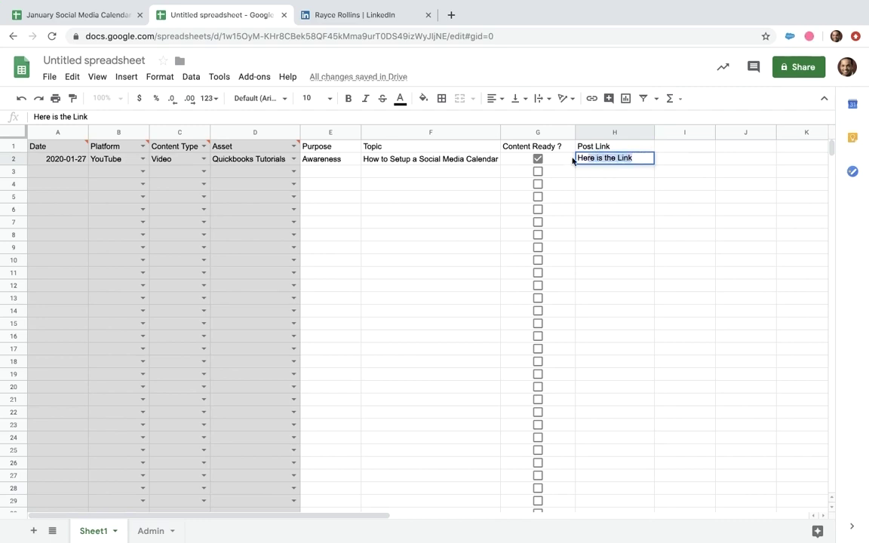
key(ctrl+k)
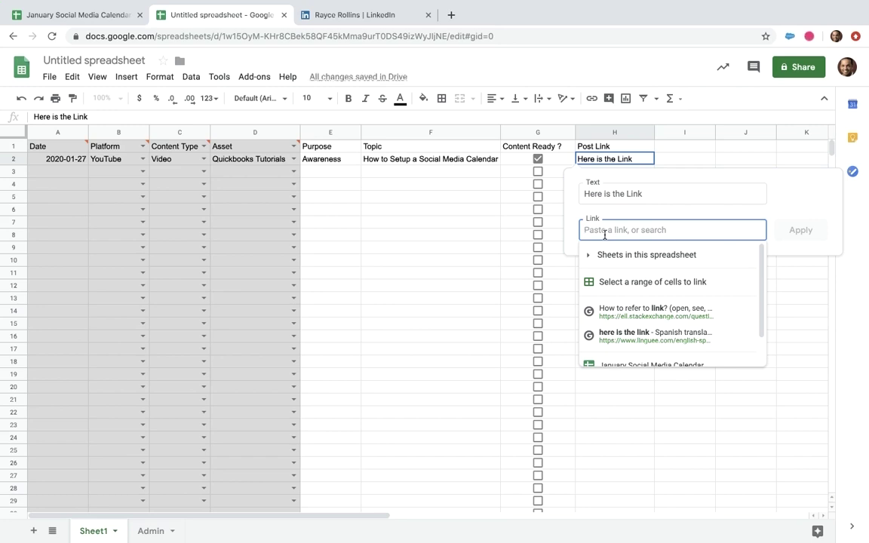
key(ctrl+v)
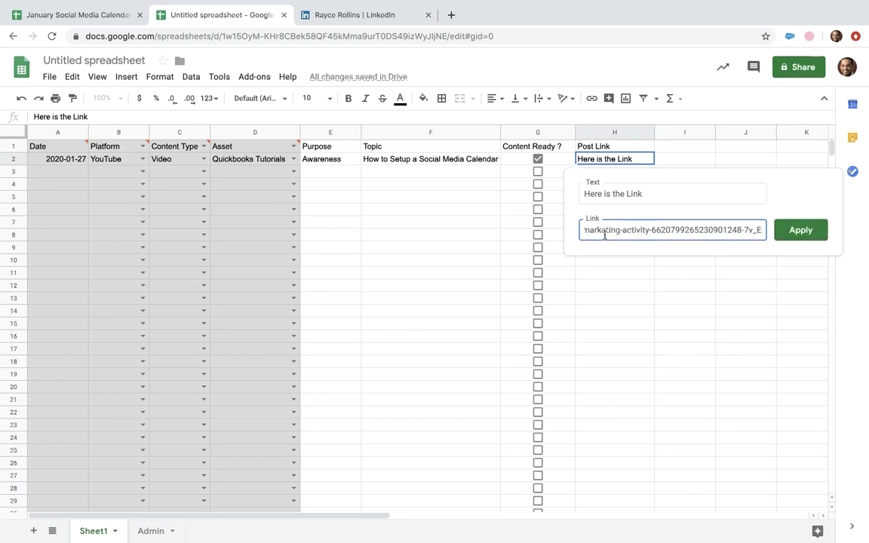
click(795, 231)
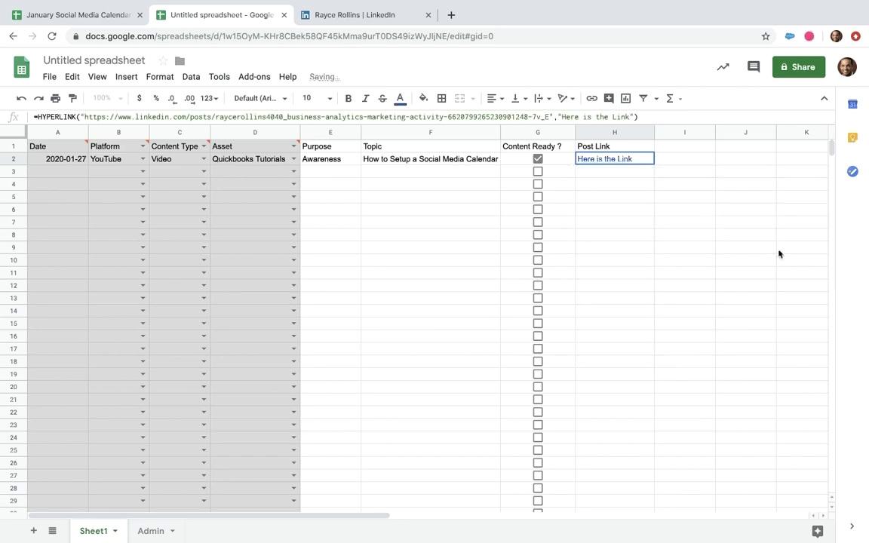
click(608, 225)
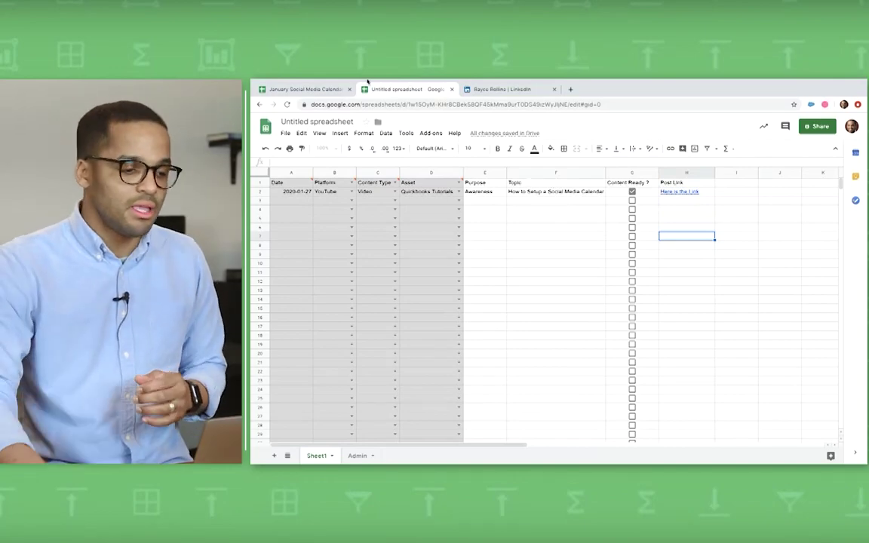
Switch to the January Social Media Calendar spreadsheet and include 2020-01-07 in the Date column's filter
click(305, 89)
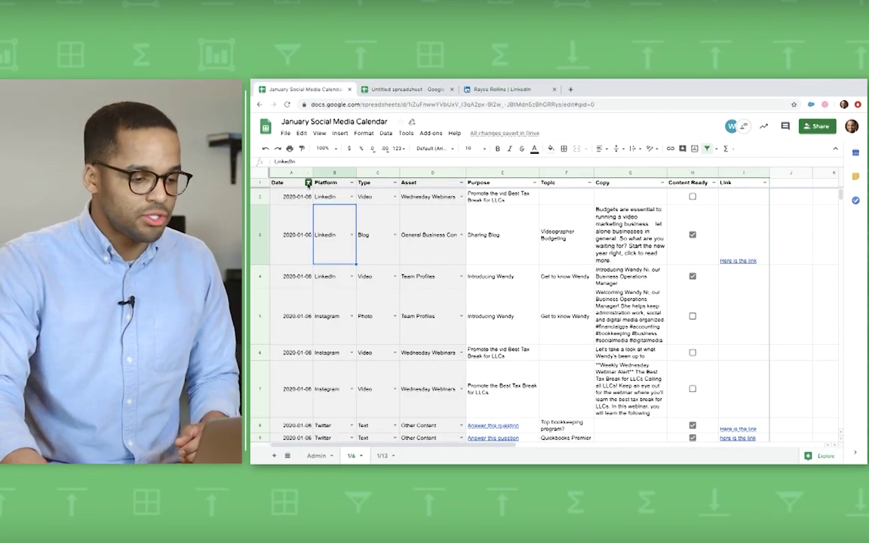
click(308, 184)
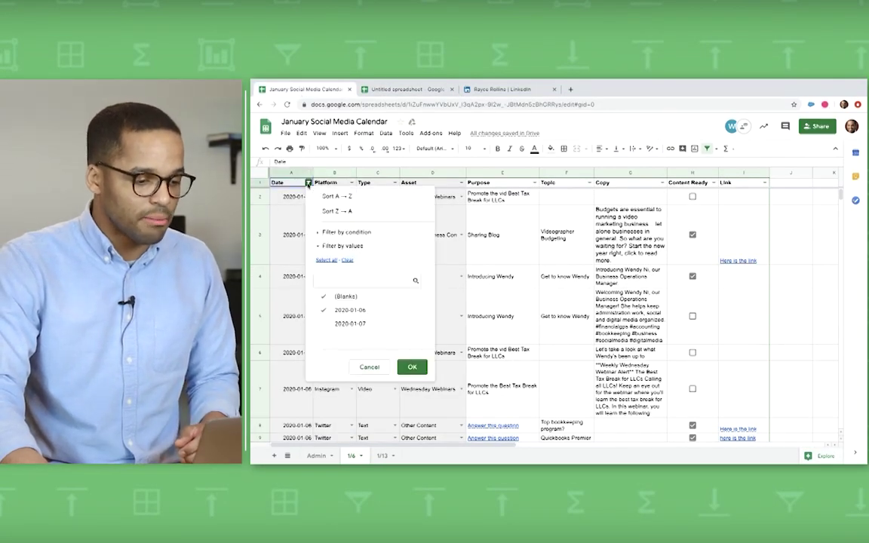
click(343, 324)
click(411, 367)
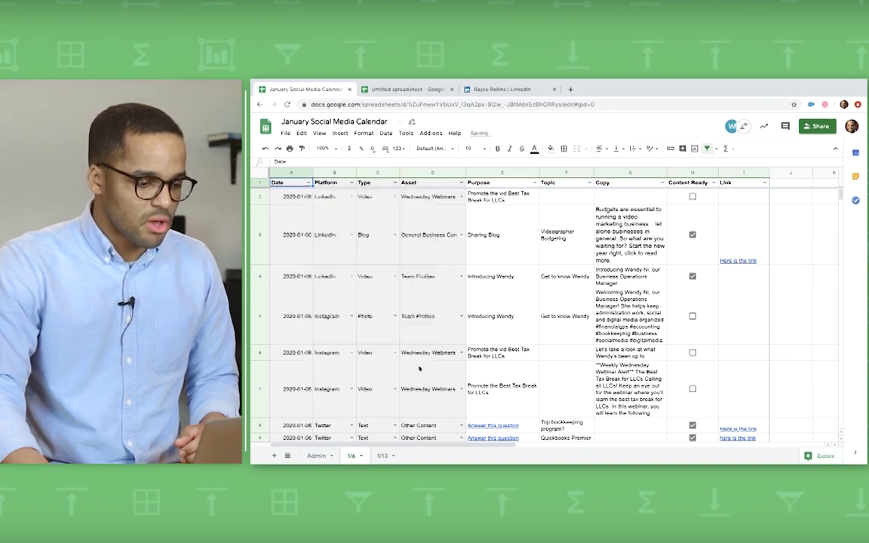
Filter the Platform column of the 1/6 sheet to show only LinkedIn
click(352, 183)
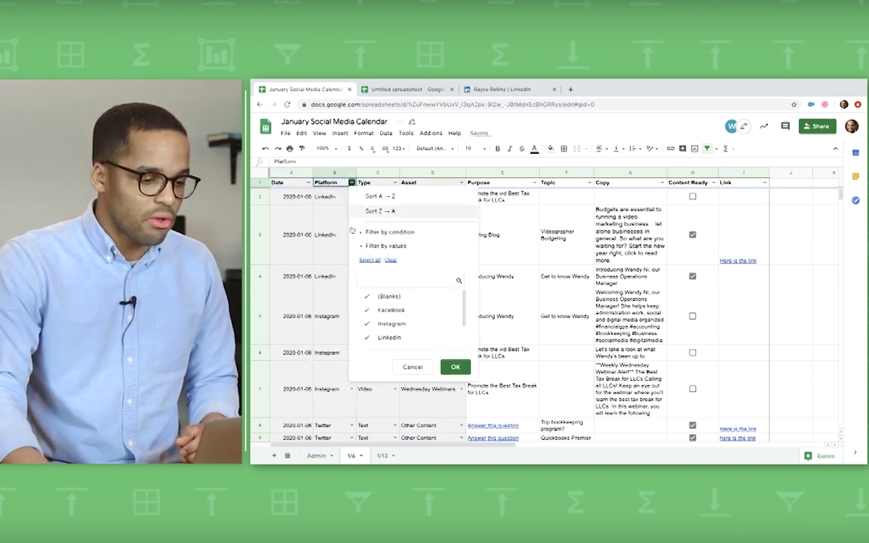
click(368, 298)
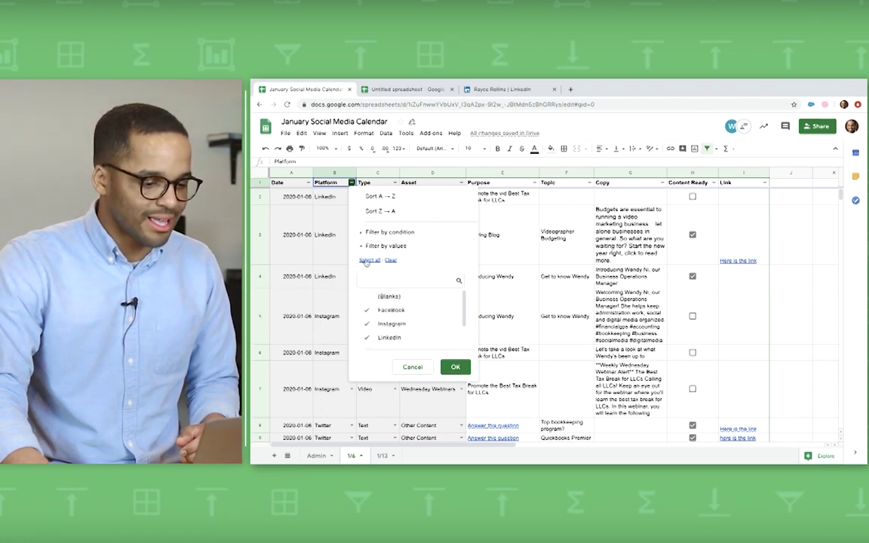
click(390, 259)
click(366, 337)
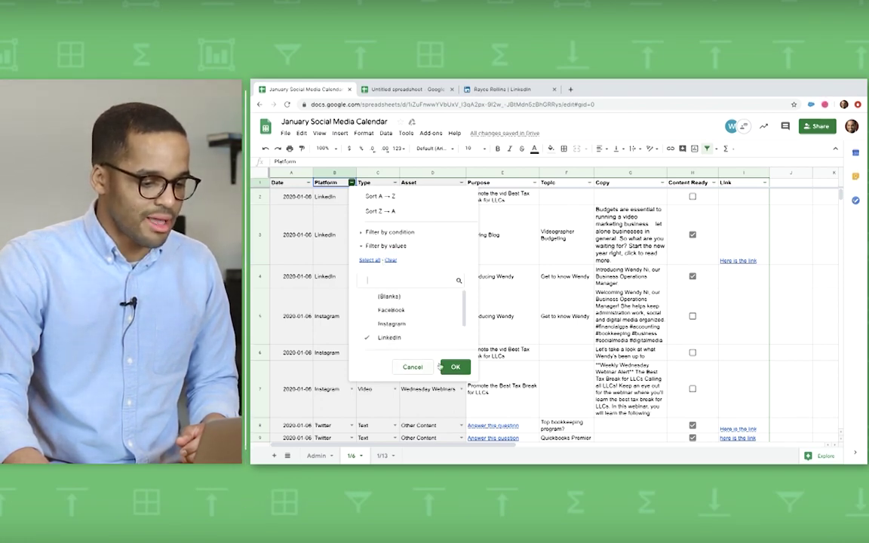
click(453, 367)
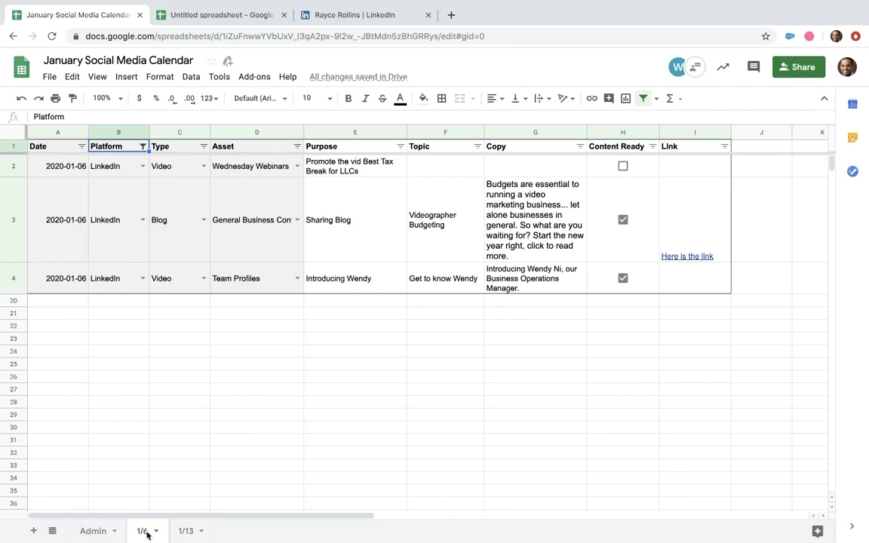
Go to the 1/13 sheet and open the LinkedIn post linked in row 2's Link column
click(181, 532)
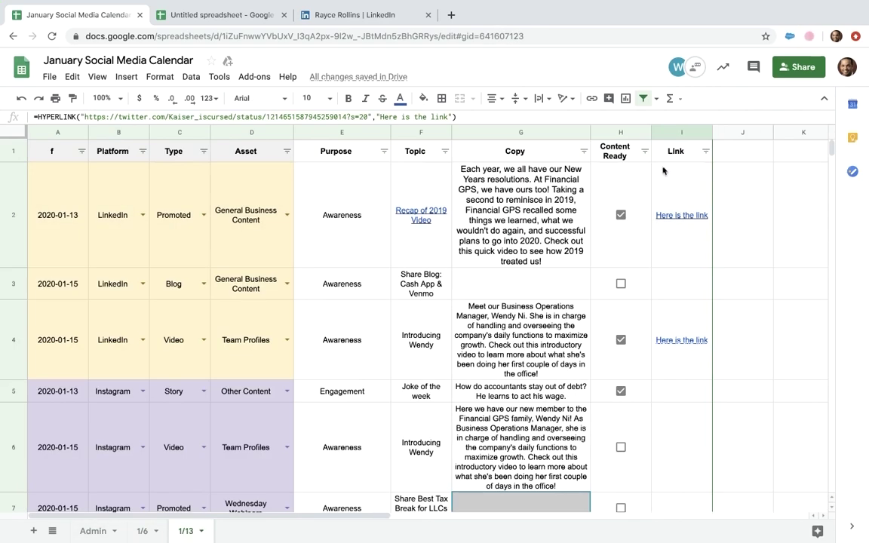
mouse_move(676, 220)
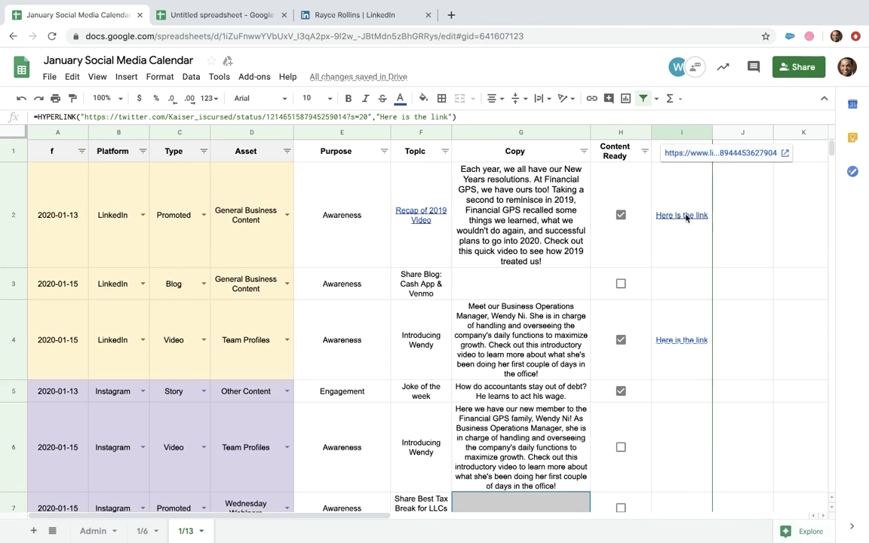
click(664, 154)
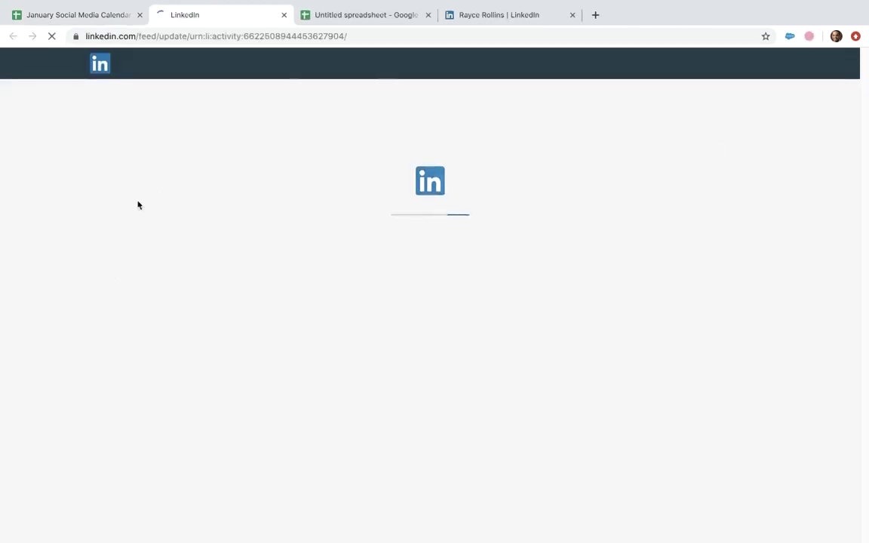